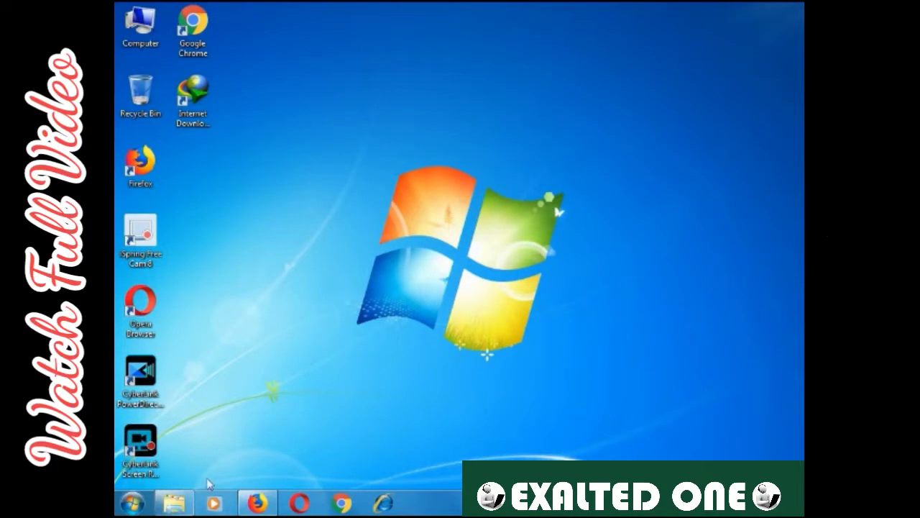
In Firefox, search Google for "getintopc" and open the Get Into PC website from the results
left_click(269, 509)
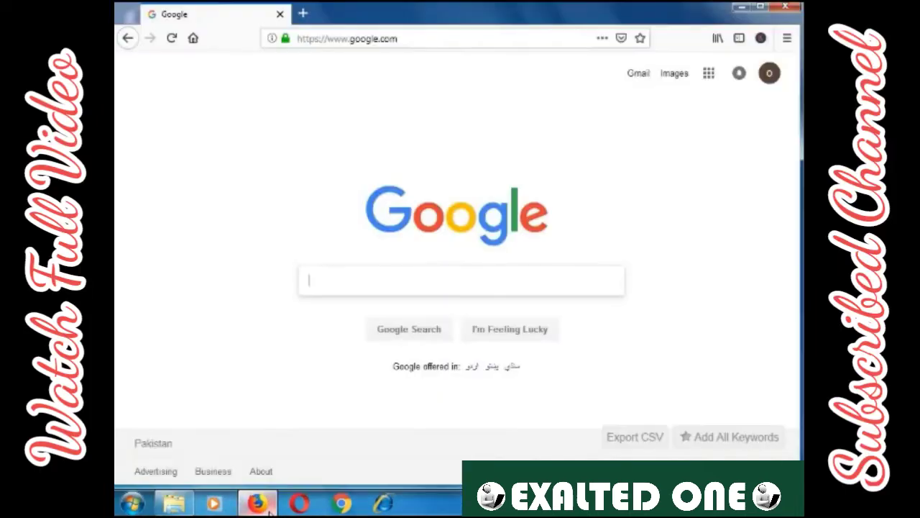
left_click(389, 289)
left_click(396, 284)
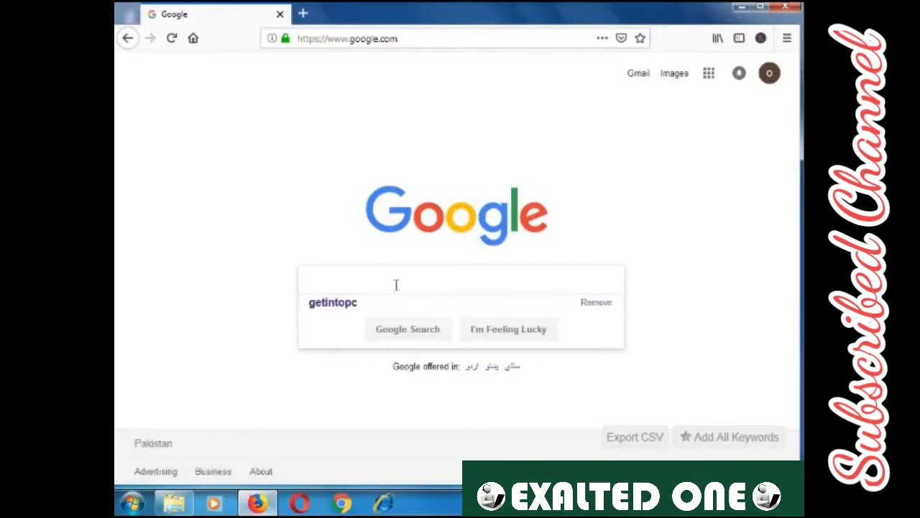
left_click(333, 304)
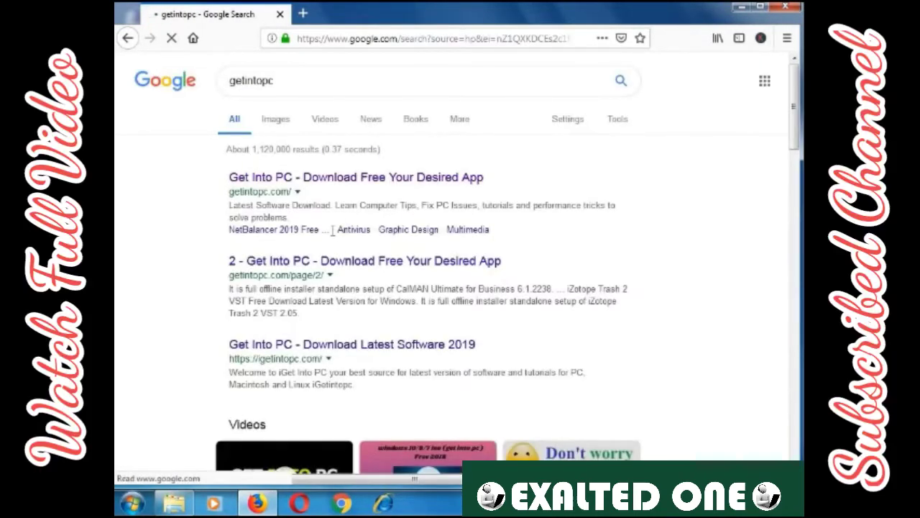
left_click(335, 186)
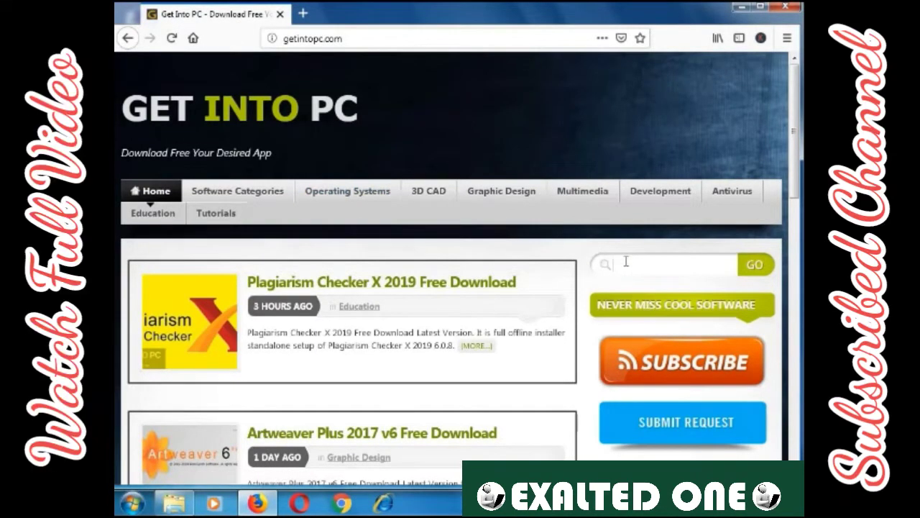
Search the Get Into PC site for "microsoft office 2010"
left_click(626, 261)
type("m")
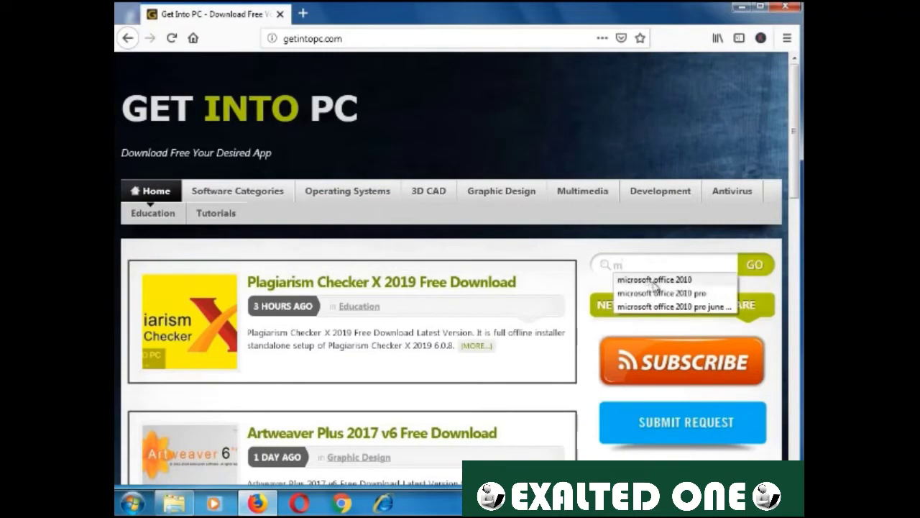
left_click(653, 282)
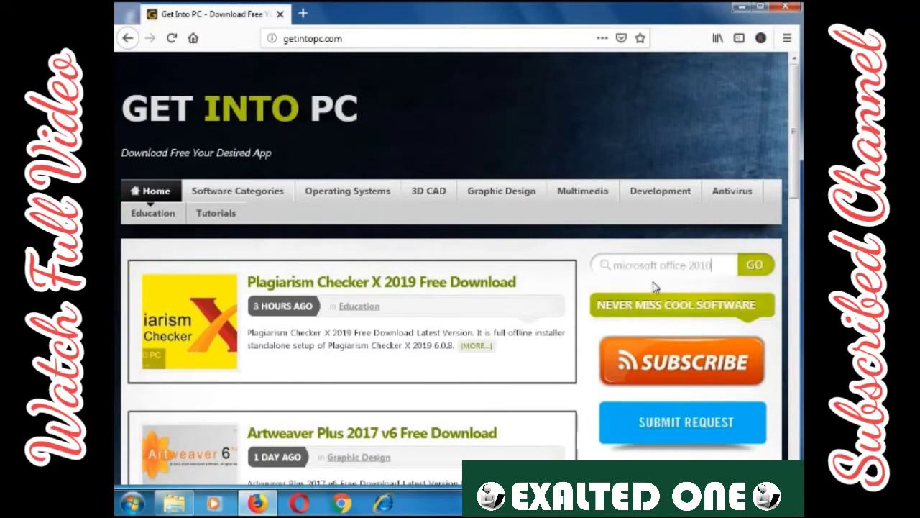
left_click(754, 267)
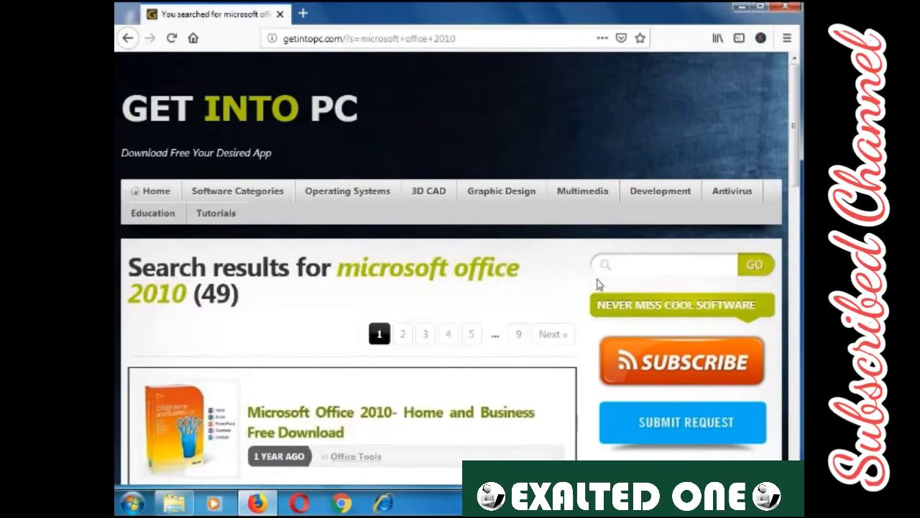
Look through the search results and open the Microsoft Office 2010 Home and Business download page
scroll(441, 349, "down", 10)
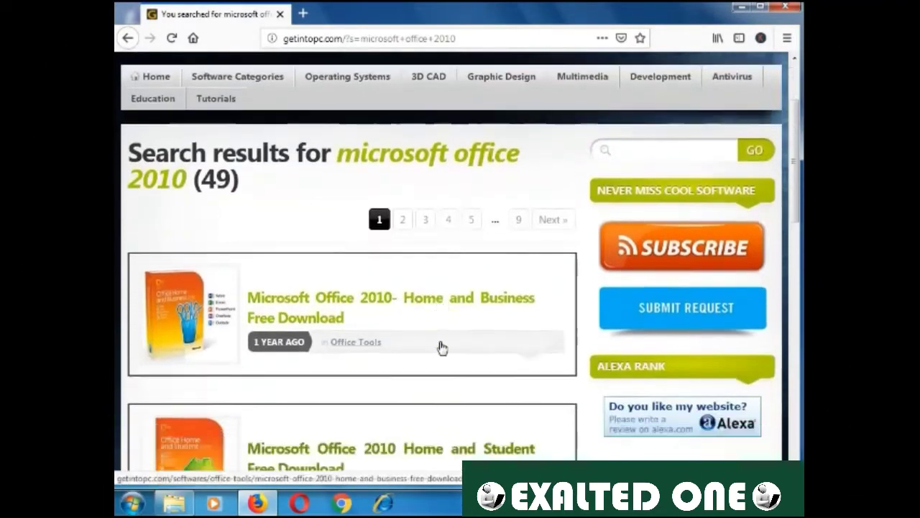
scroll(442, 348, "down", 6)
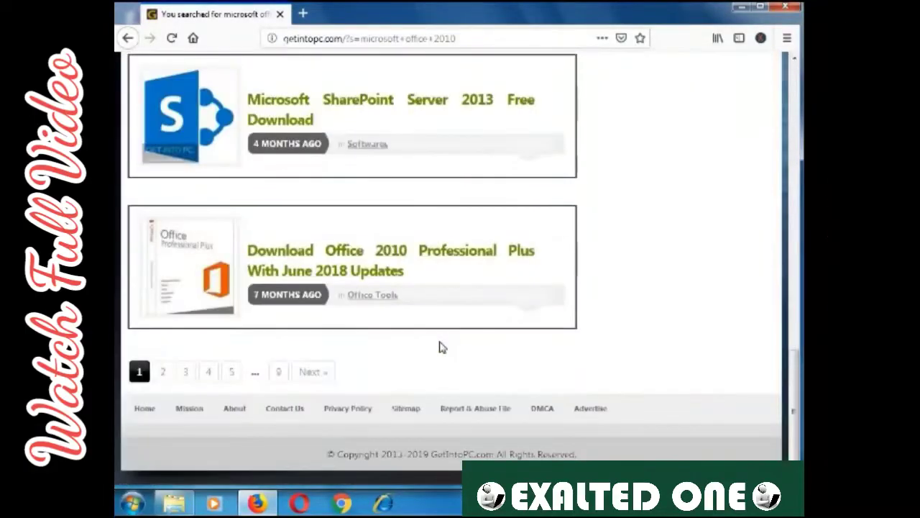
scroll(441, 348, "up", 9)
scroll(441, 347, "up", 5)
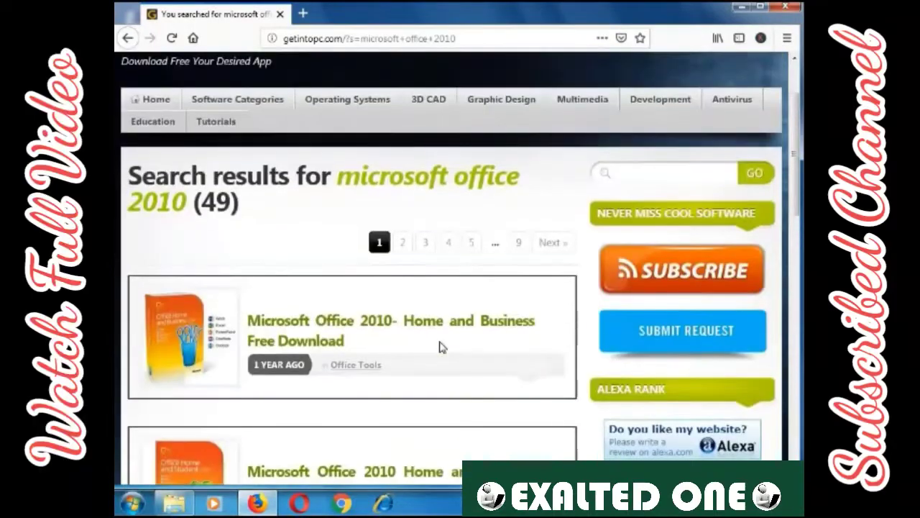
left_click(322, 326)
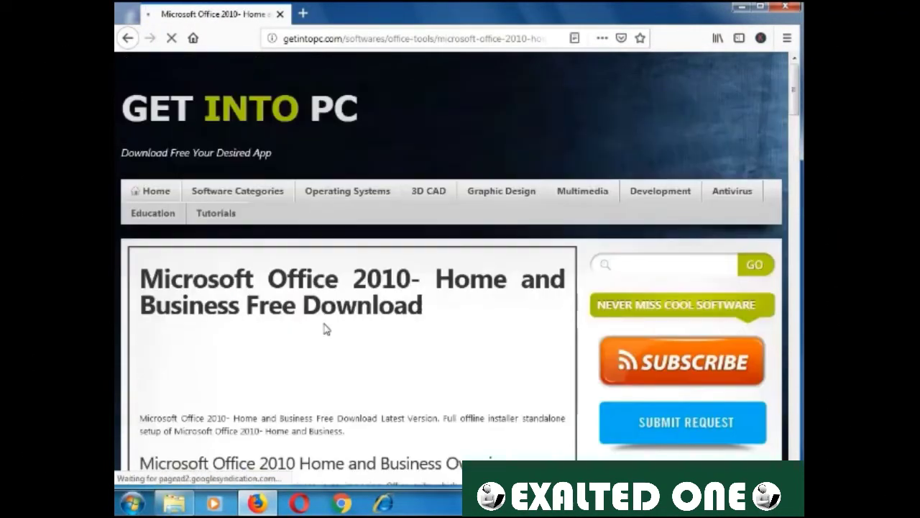
Request the Microsoft Office 2010 Home and Business download below the system requirements
scroll(324, 329, "down", 10)
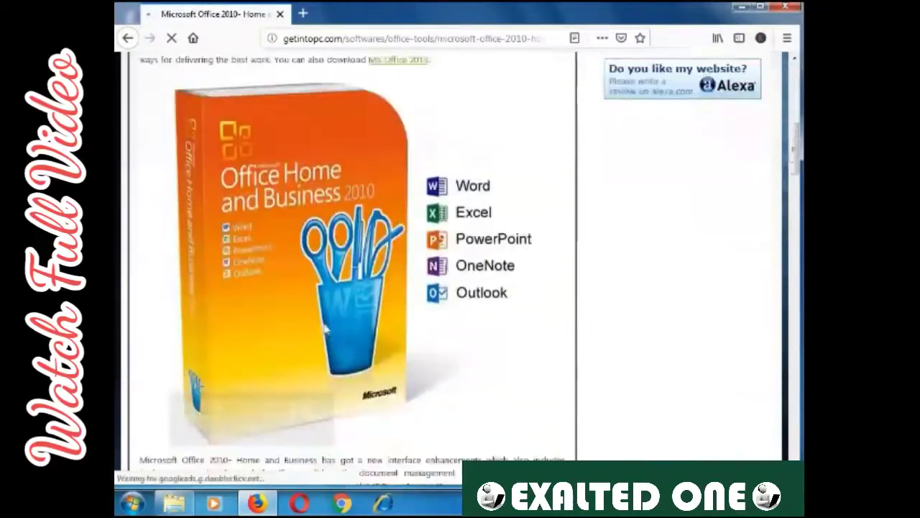
scroll(325, 327, "down", 8)
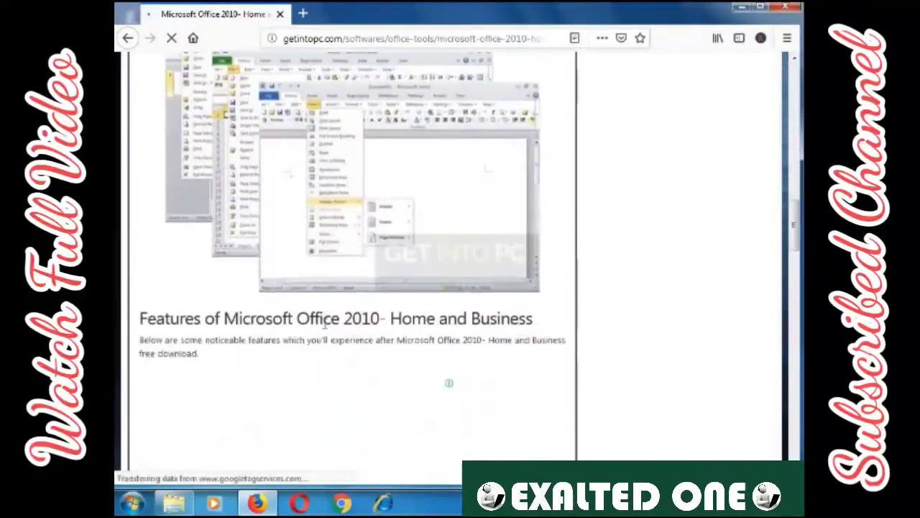
scroll(323, 328, "down", 10)
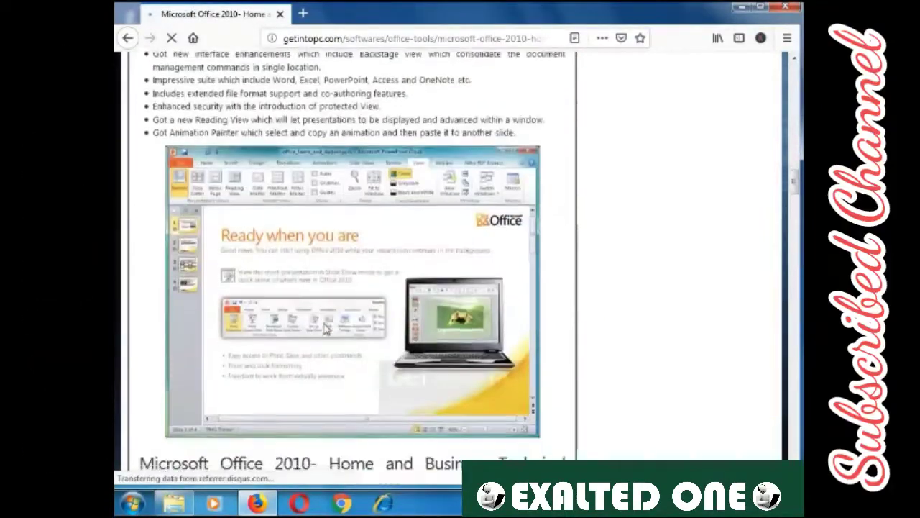
scroll(325, 325, "down", 9)
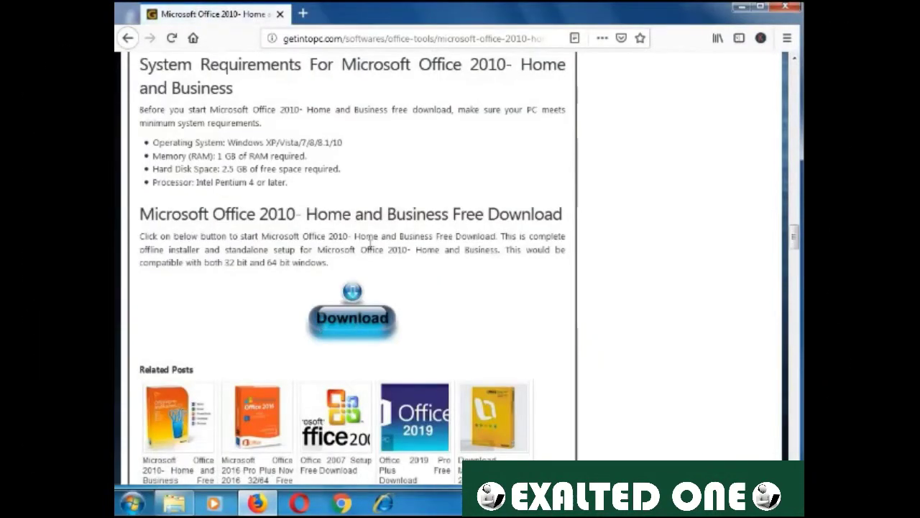
left_click(352, 320)
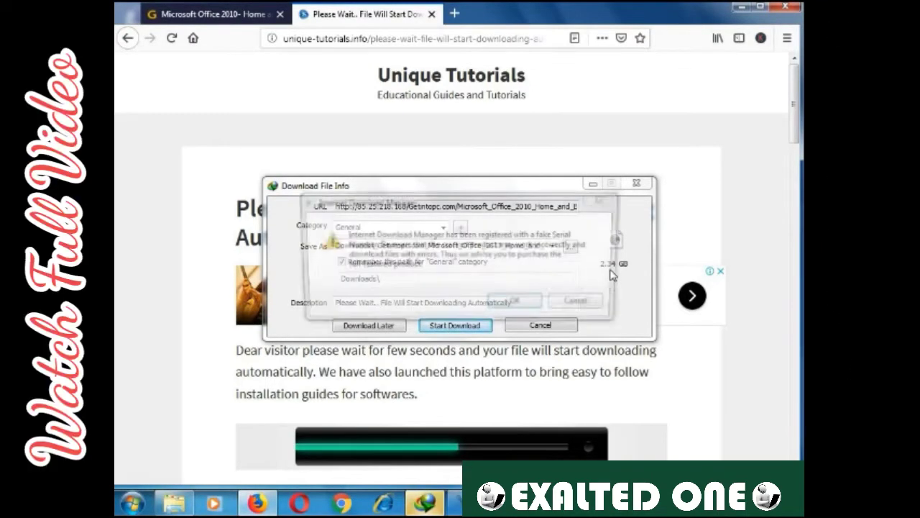
Dismiss the Internet Download Manager notice and its purchase page, and start downloading the Office 2010 file
left_click(520, 307)
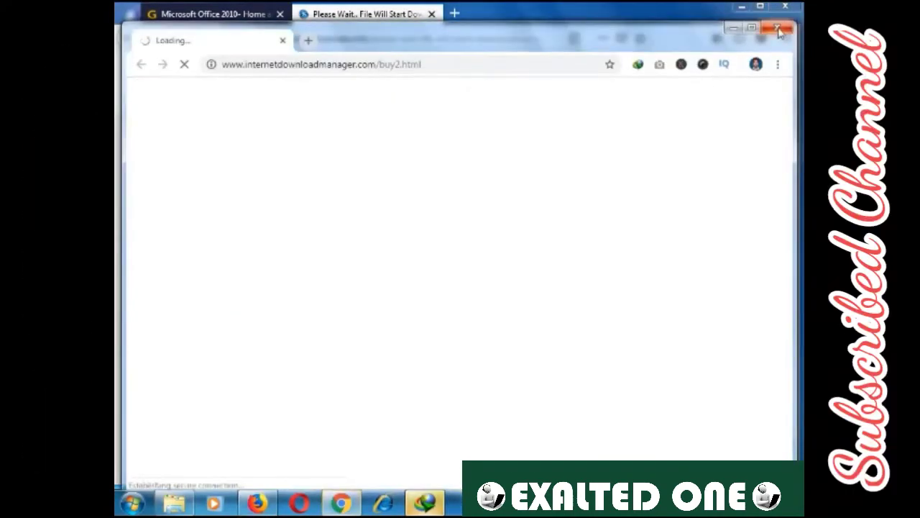
left_click(777, 28)
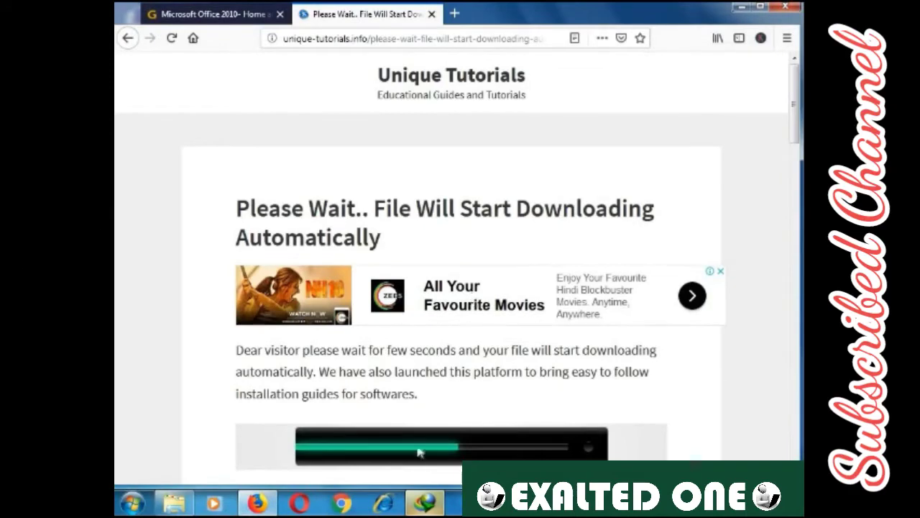
left_click(424, 501)
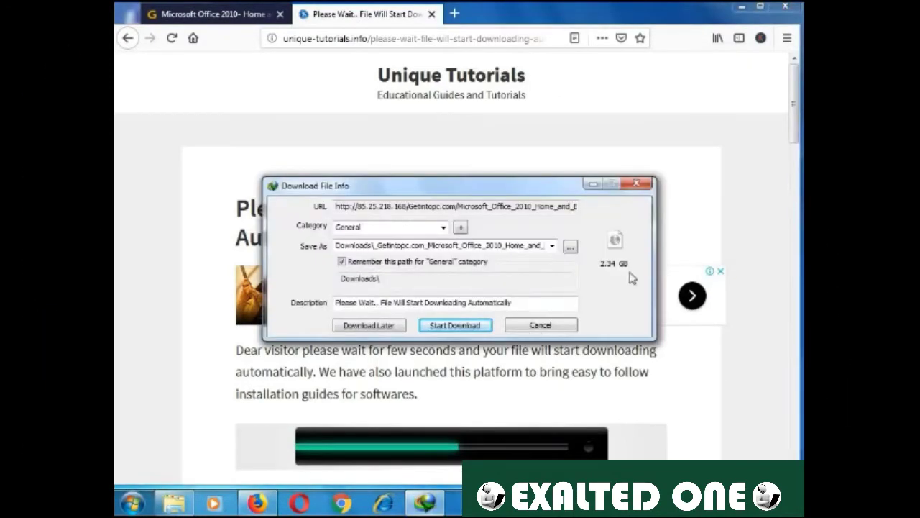
left_click(455, 325)
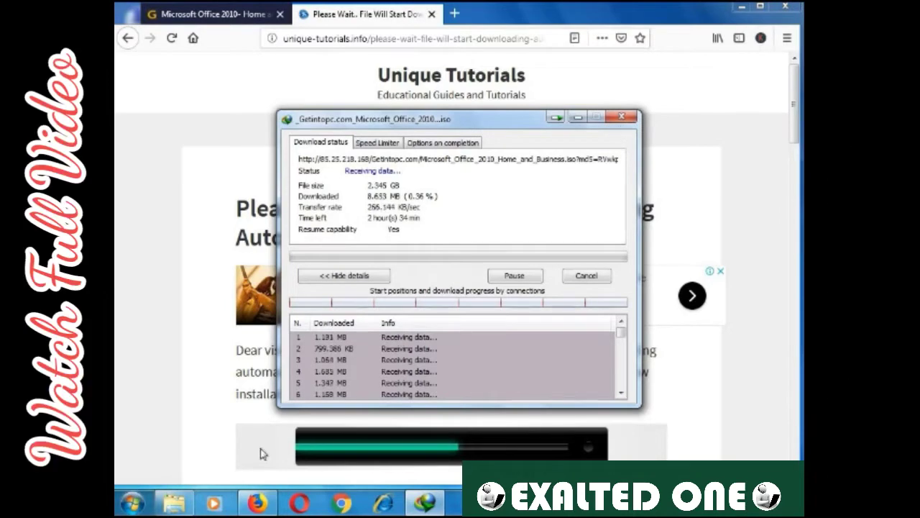
Close the download progress window and the Firefox browser
left_click(622, 117)
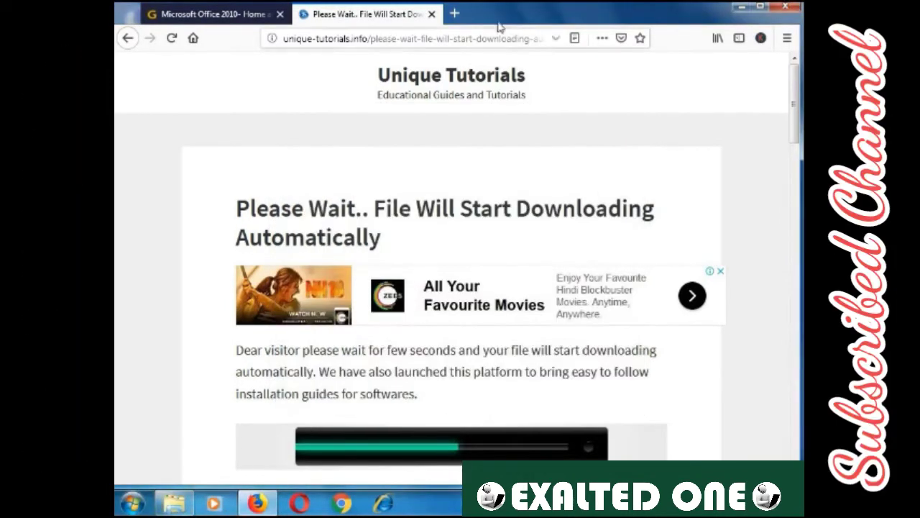
left_click(431, 15)
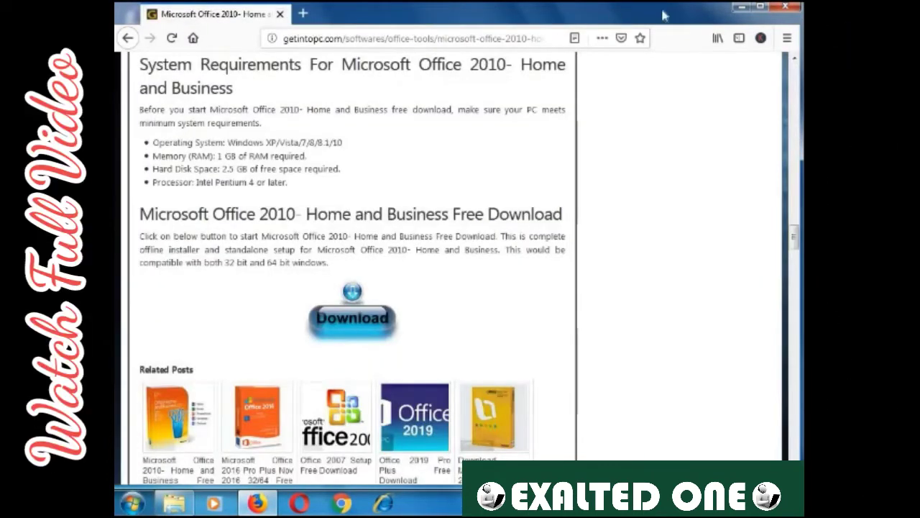
left_click(783, 8)
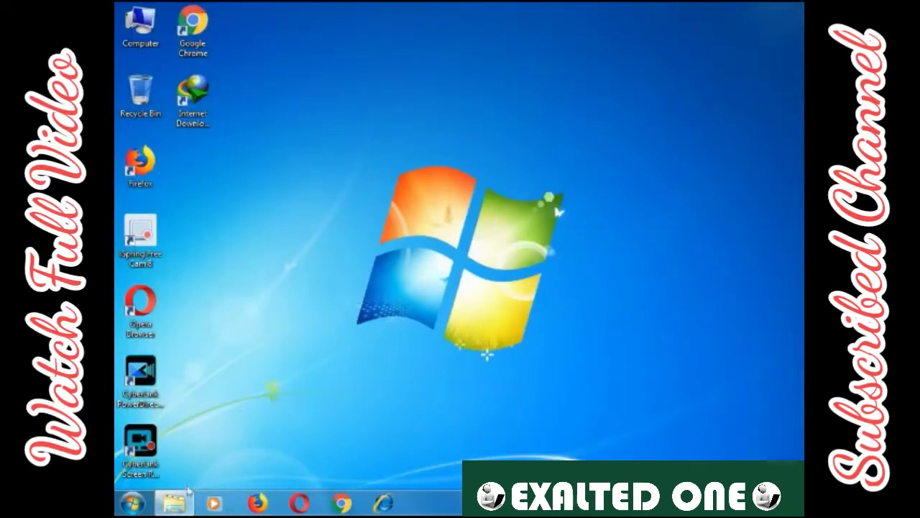
Open the Microsoft Office 2010 Pro archive in the Internet Software folder and enter the folder inside it
left_click(176, 505)
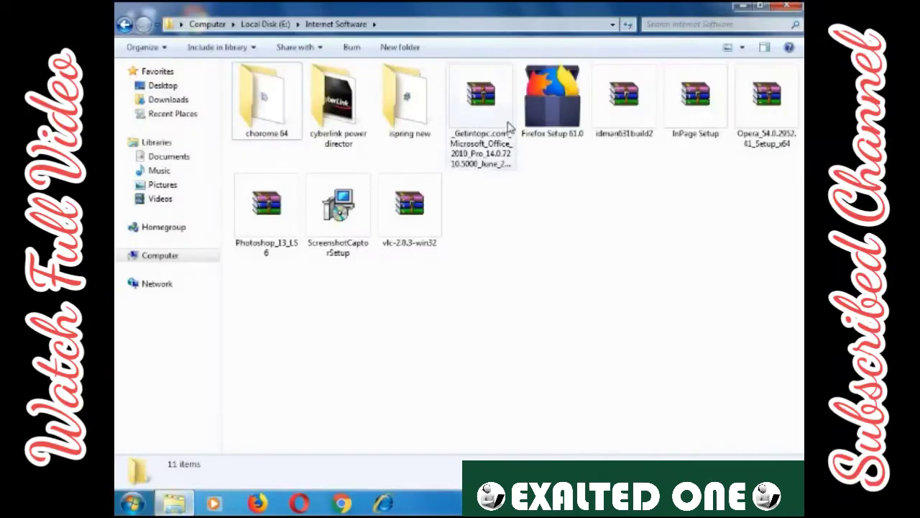
double_click(494, 118)
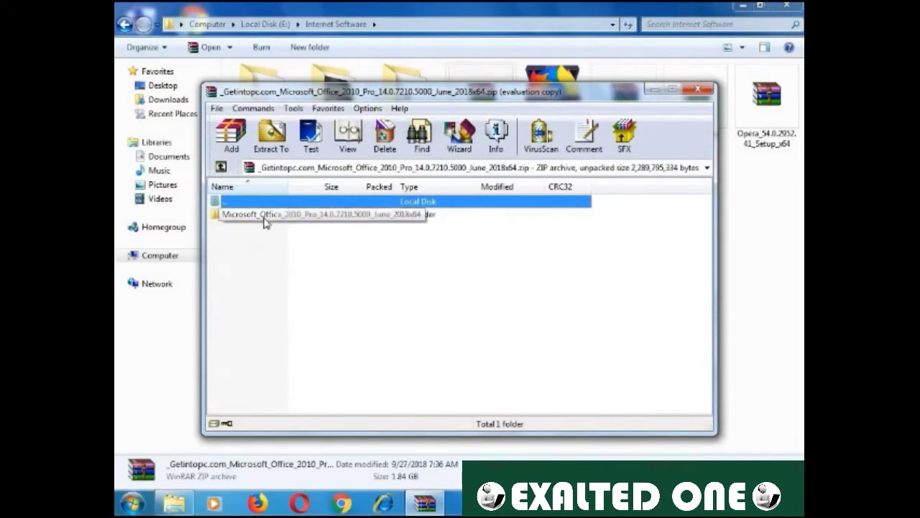
double_click(264, 216)
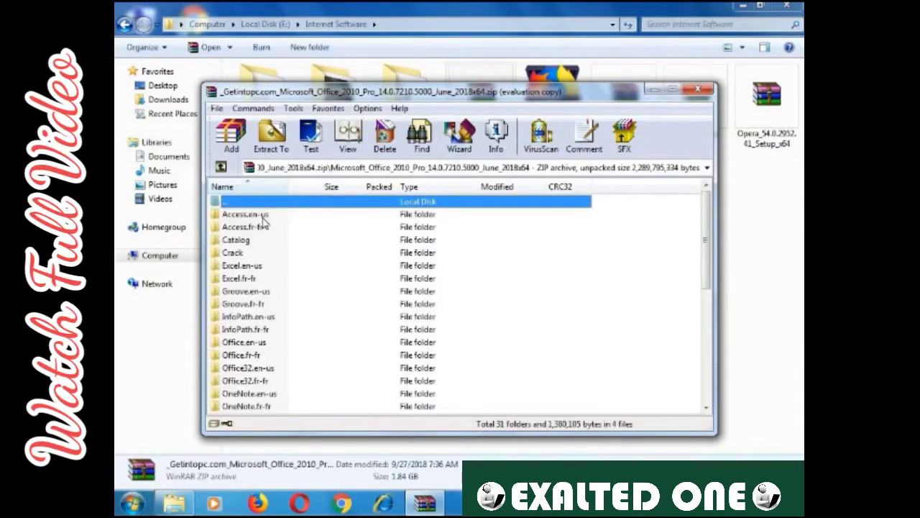
Run setup.exe from the Office 2010 archive and maximize the archive window
left_click_drag(703, 216, 704, 327)
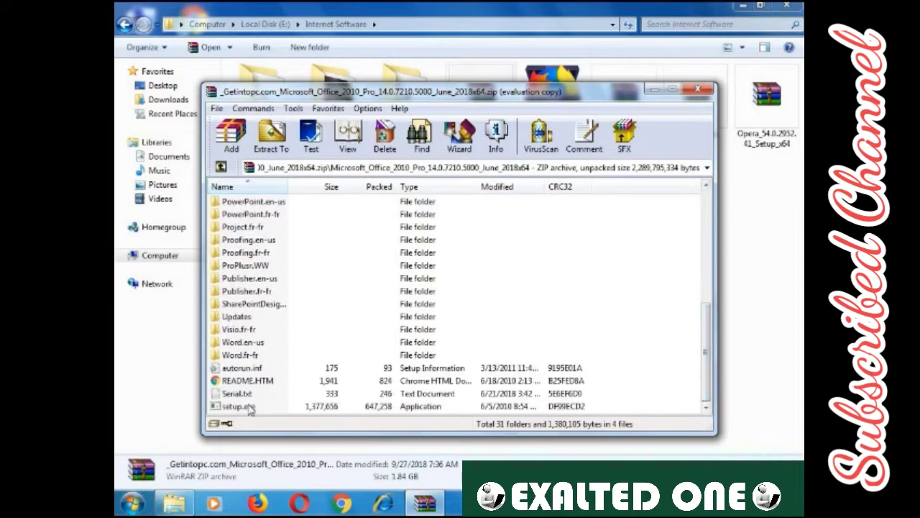
double_click(248, 407)
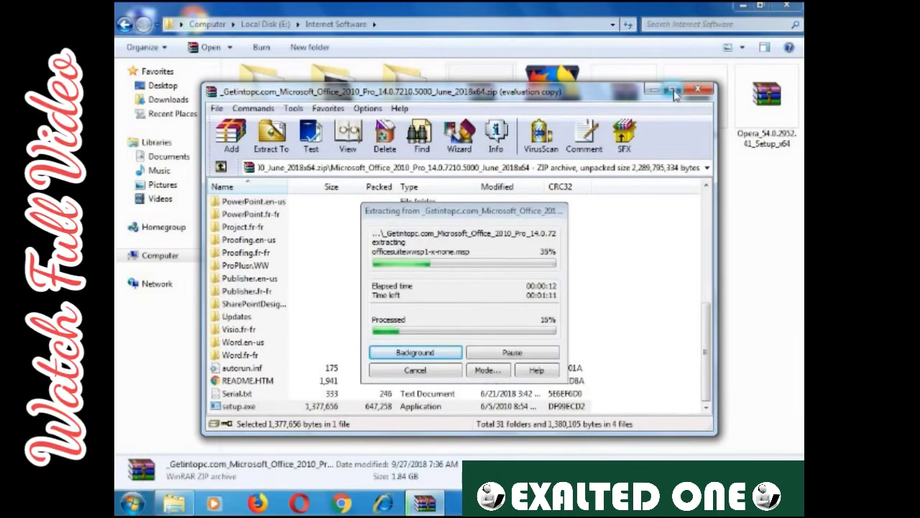
left_click(674, 93)
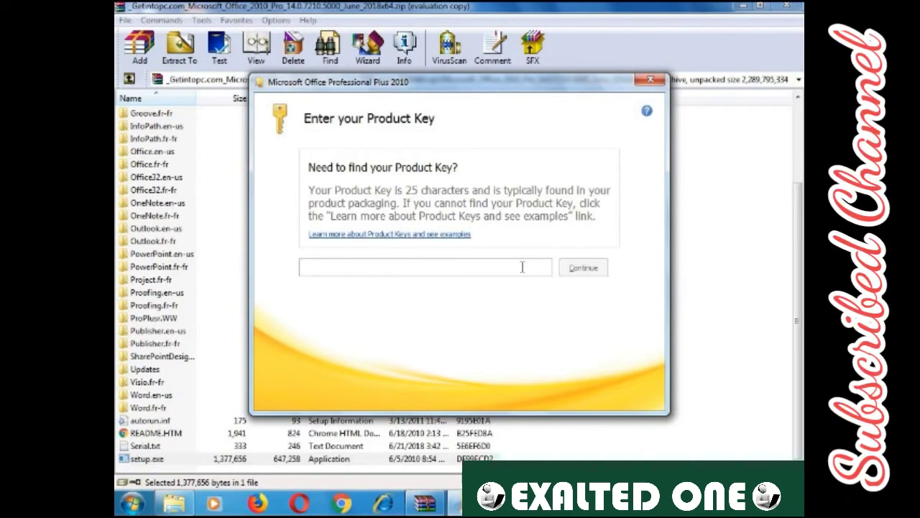
Open Serial.txt from the archive, copy the first product key, and dismiss the Internet Download Manager warning
double_click(147, 446)
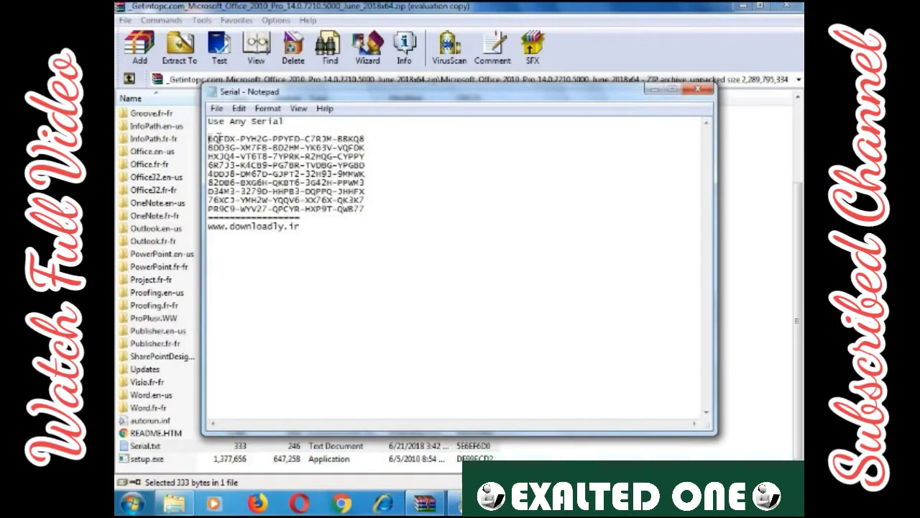
left_click_drag(210, 138, 367, 139)
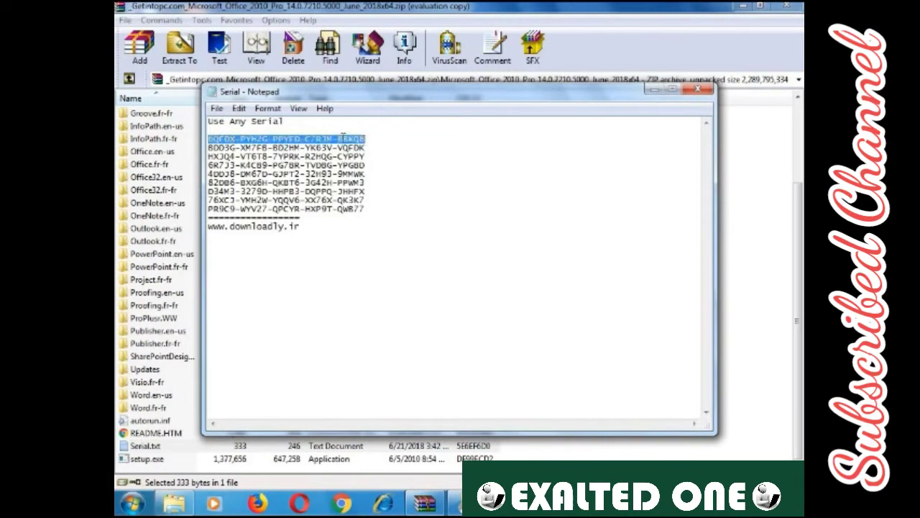
right_click(342, 137)
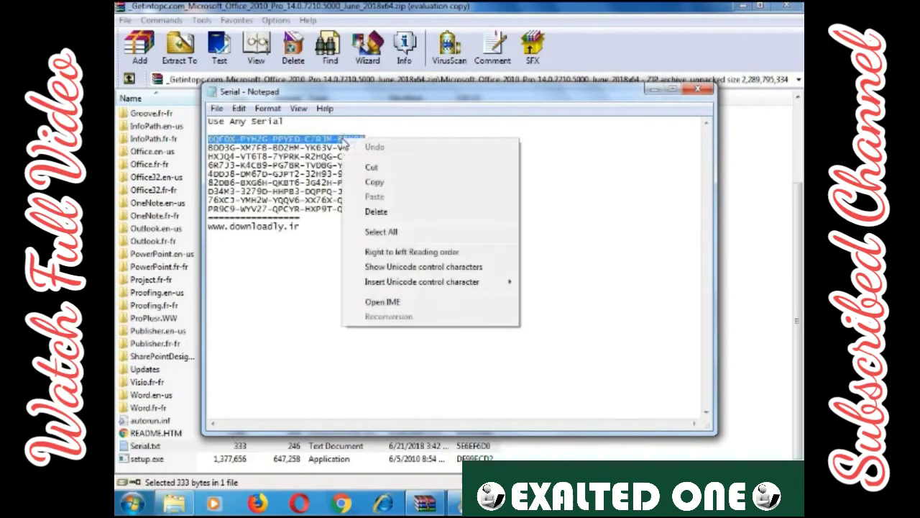
left_click(374, 182)
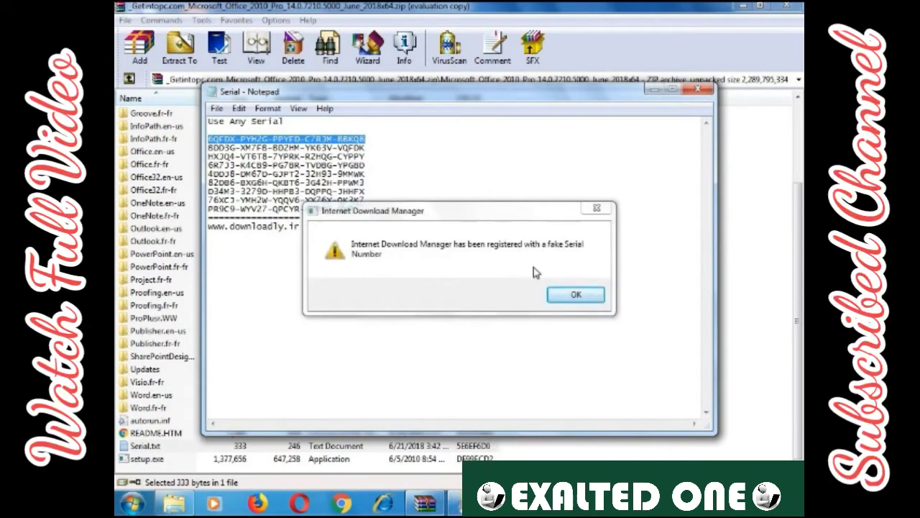
left_click(579, 296)
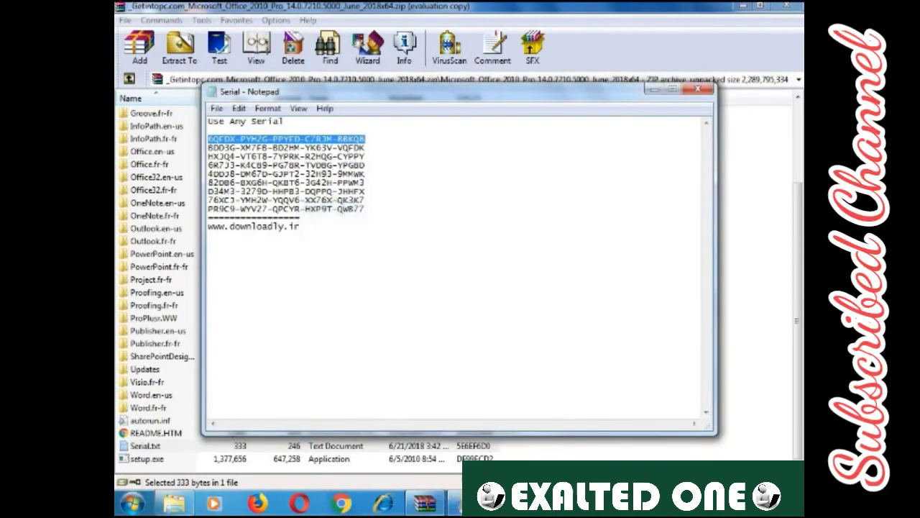
Paste the copied product key into the Office Professional Plus 2010 setup and continue to the license terms
left_click(454, 502)
left_click(444, 267)
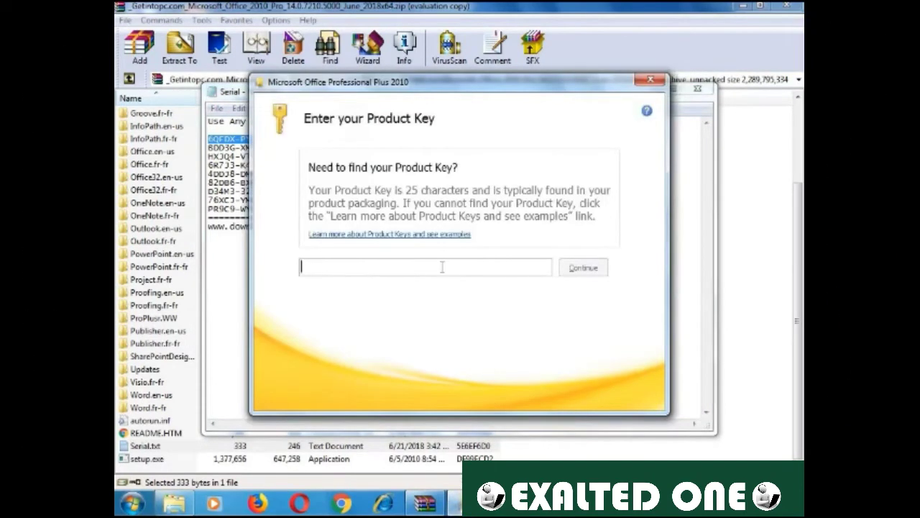
right_click(441, 268)
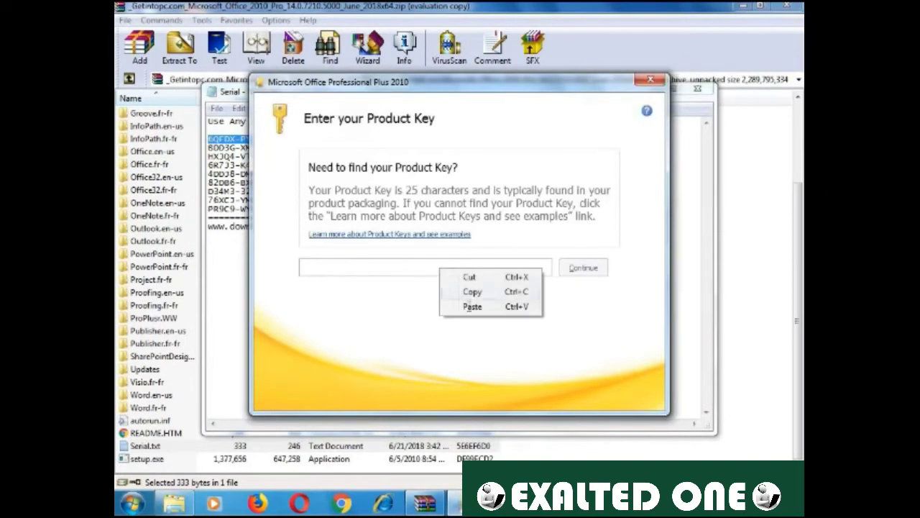
left_click(471, 307)
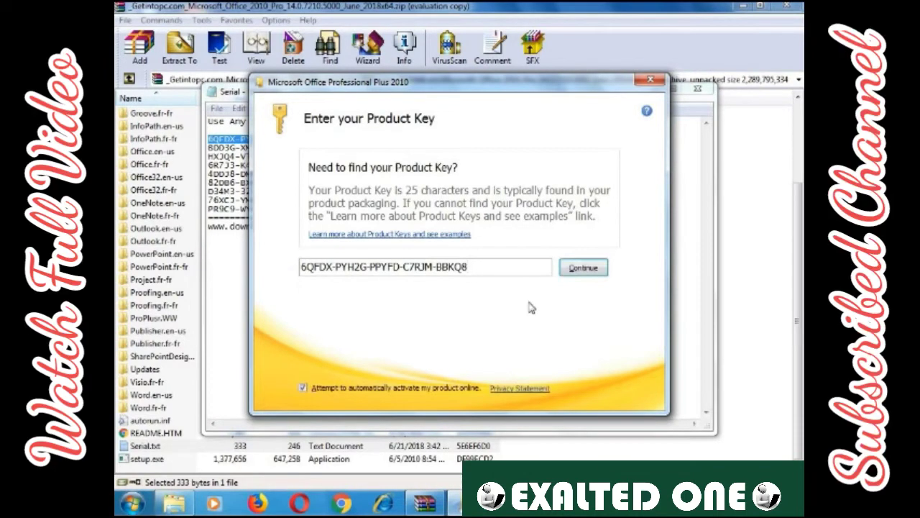
left_click(588, 272)
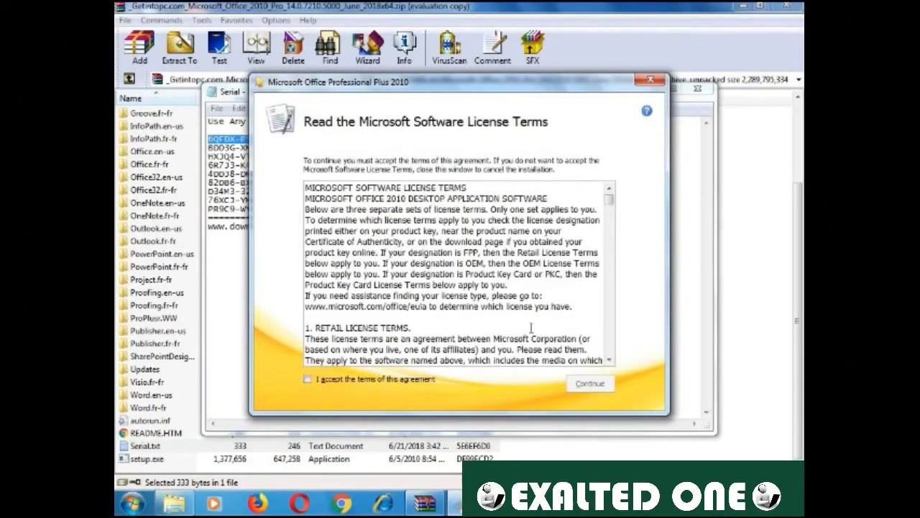
Look through the Microsoft Software License Terms, accept the agreement and continue
scroll(610, 261, "down", 15)
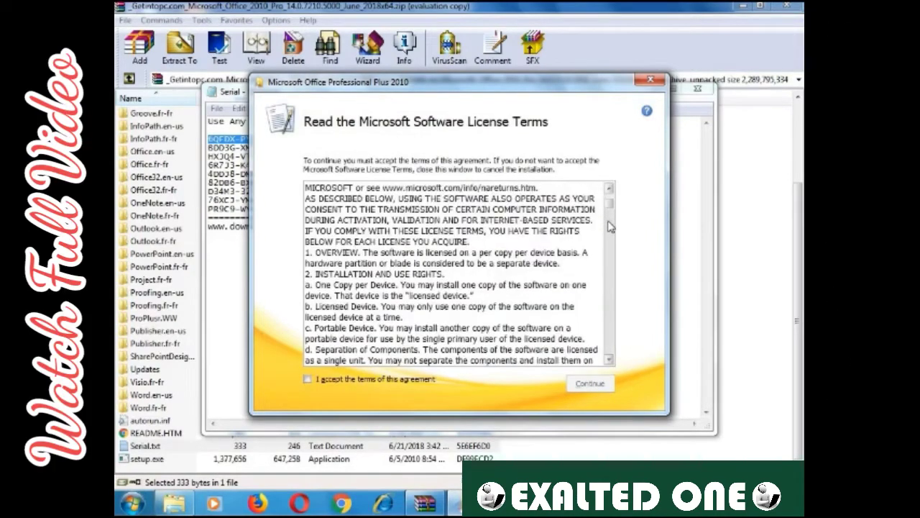
scroll(611, 261, "down", 15)
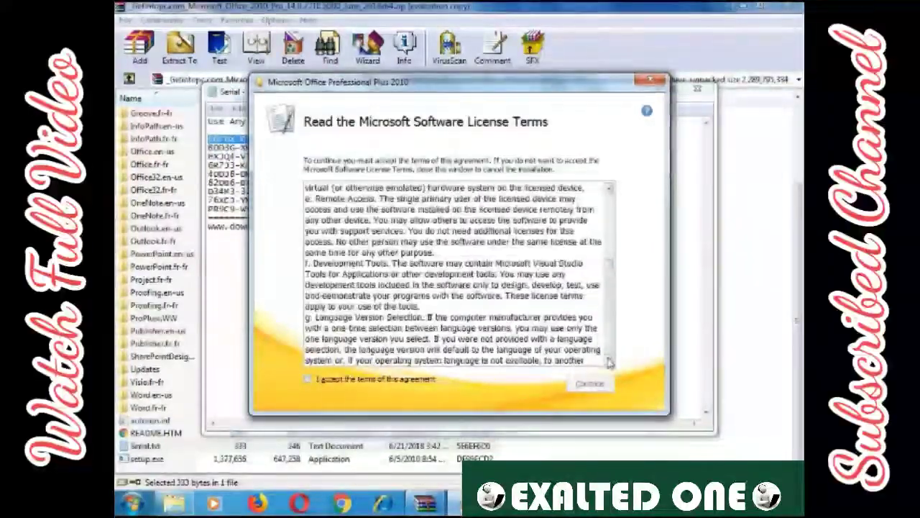
left_click(308, 379)
left_click(588, 383)
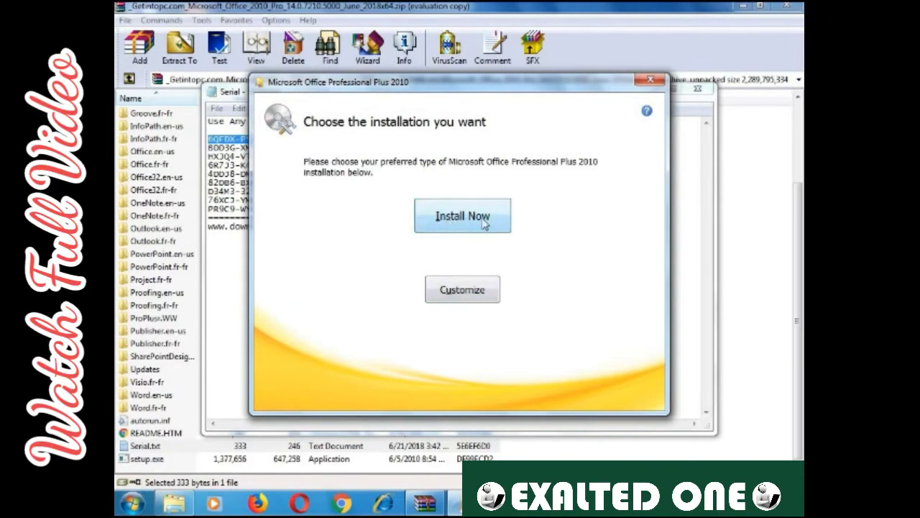
Customize the installation, setting Microsoft Access and Microsoft InfoPath to Not Available in the installation options
left_click(465, 294)
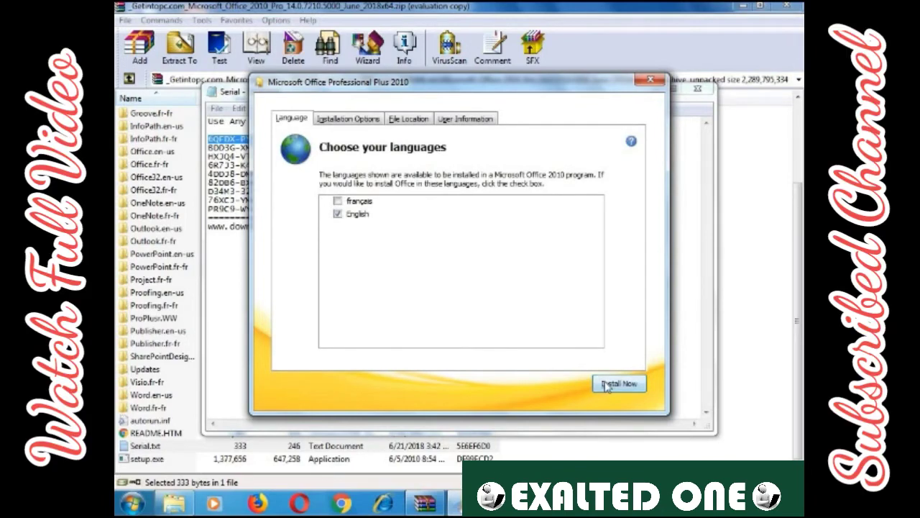
left_click(359, 120)
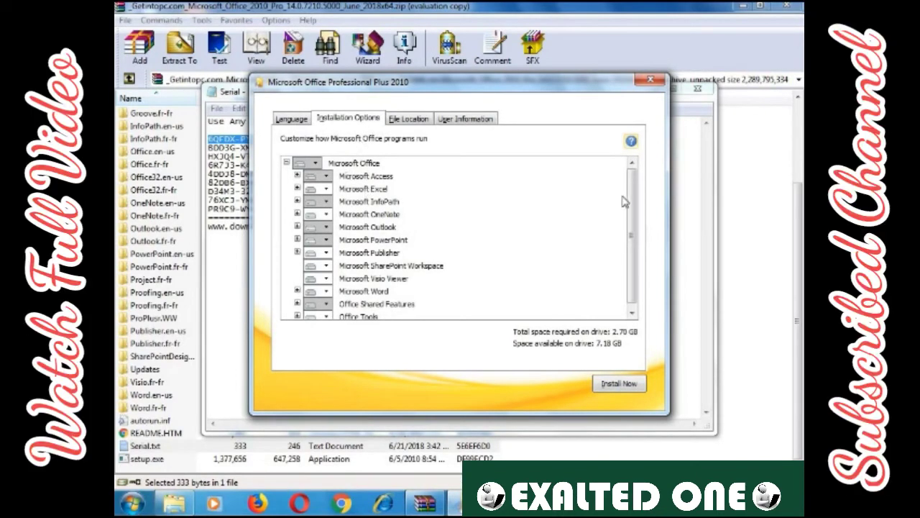
scroll(631, 237, "down", 1)
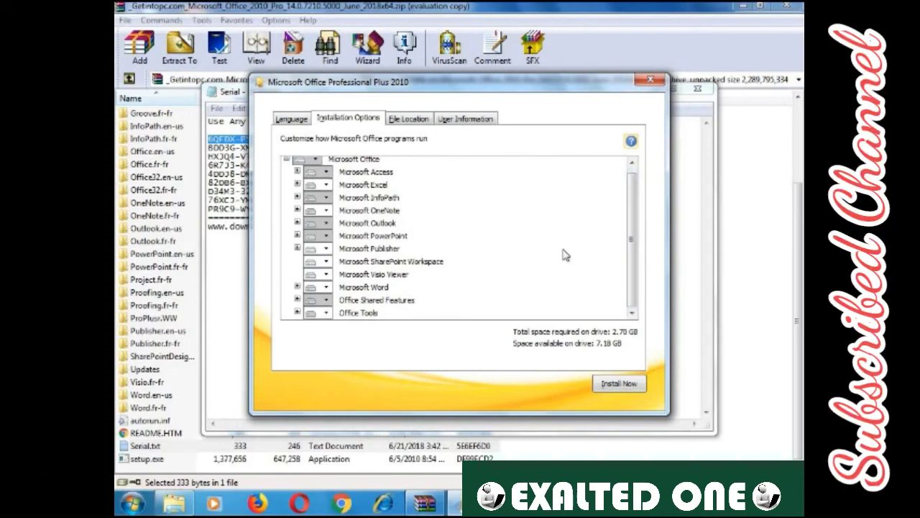
left_click_drag(631, 225, 636, 182)
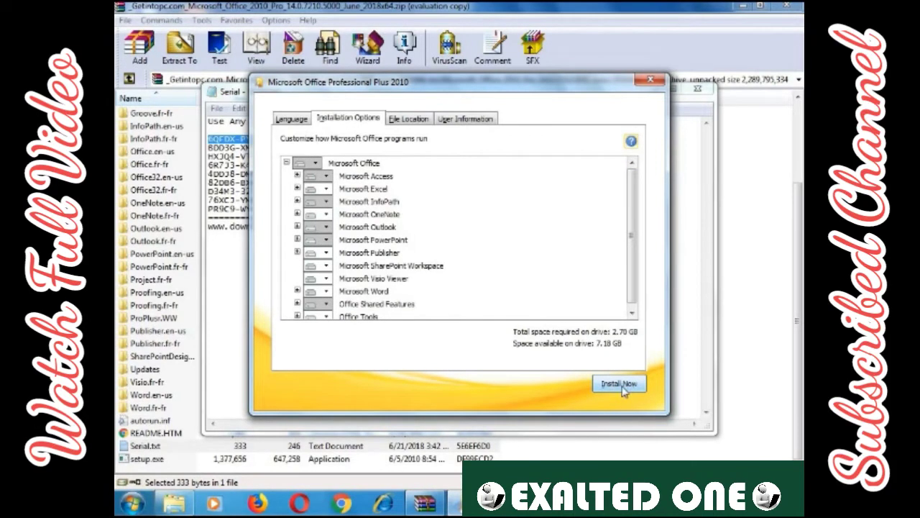
left_click(328, 176)
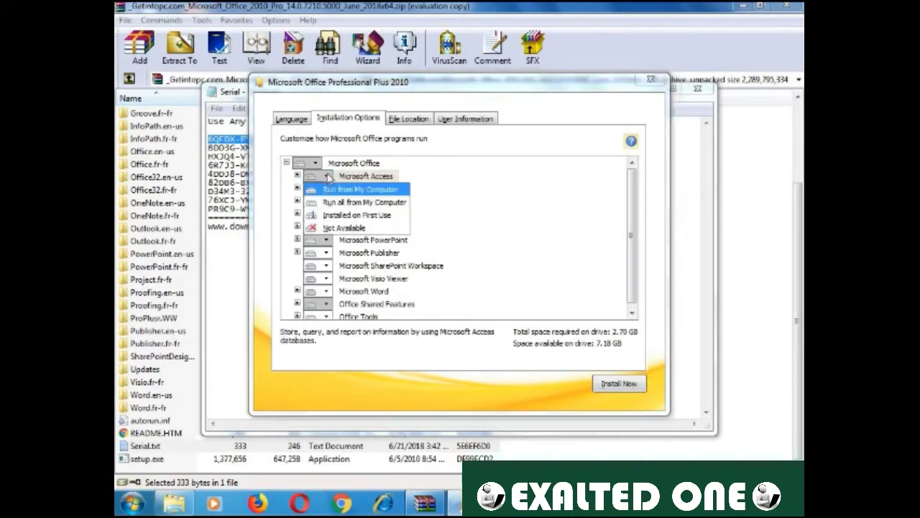
left_click(330, 228)
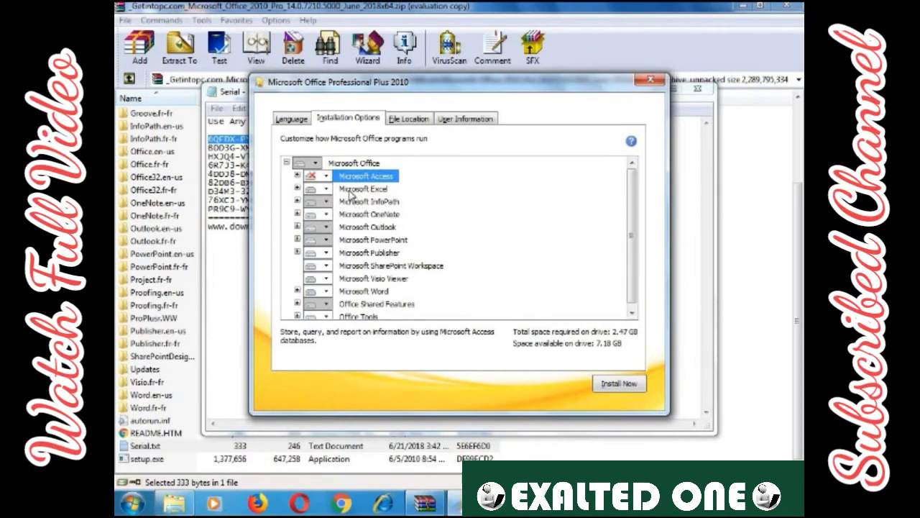
left_click(327, 202)
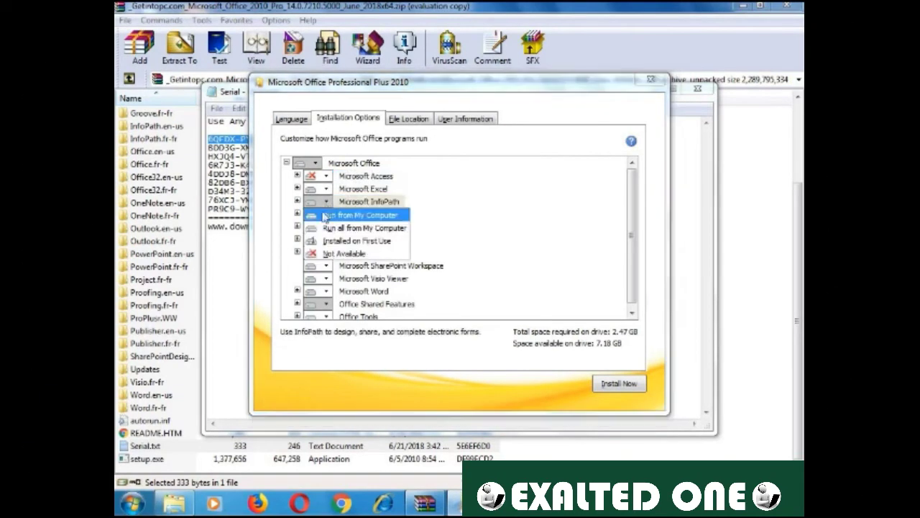
left_click(325, 255)
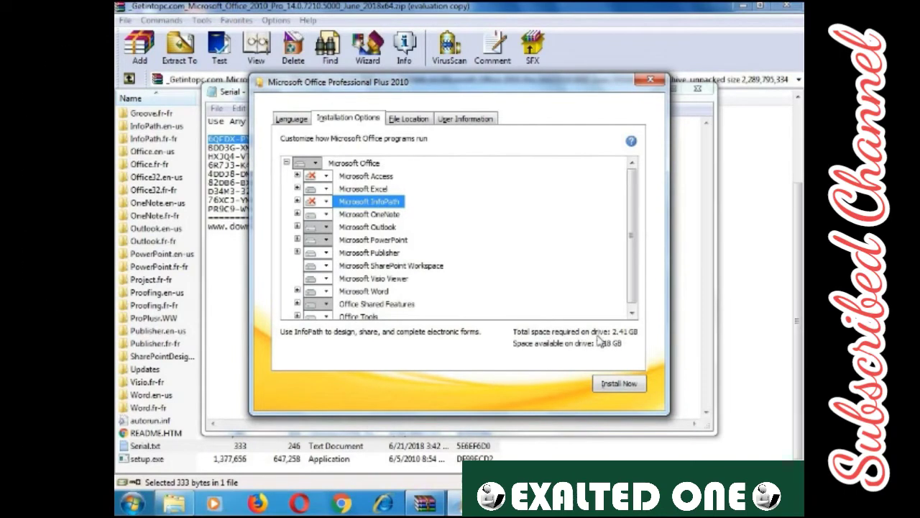
Set Microsoft Outlook, Publisher, SharePoint Workspace and Visio Viewer to Not Available and start the installation
left_click(326, 227)
left_click(337, 279)
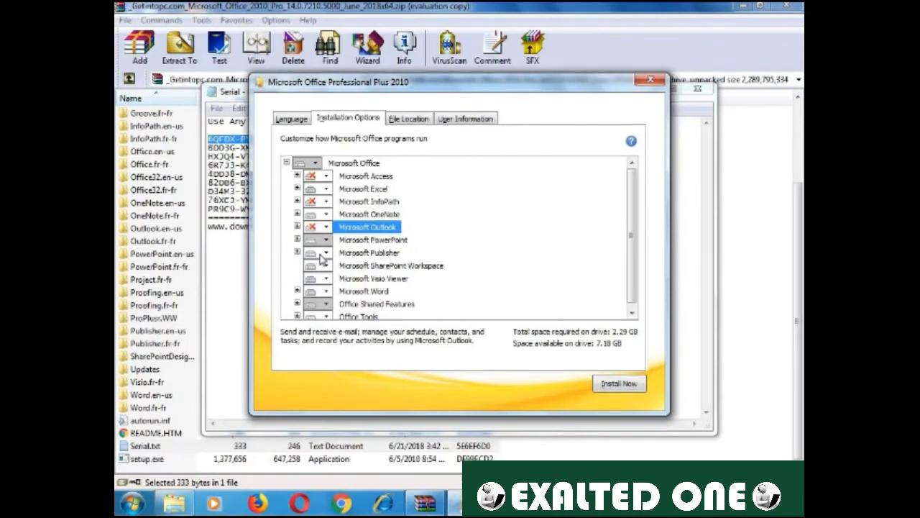
left_click(325, 253)
left_click(323, 306)
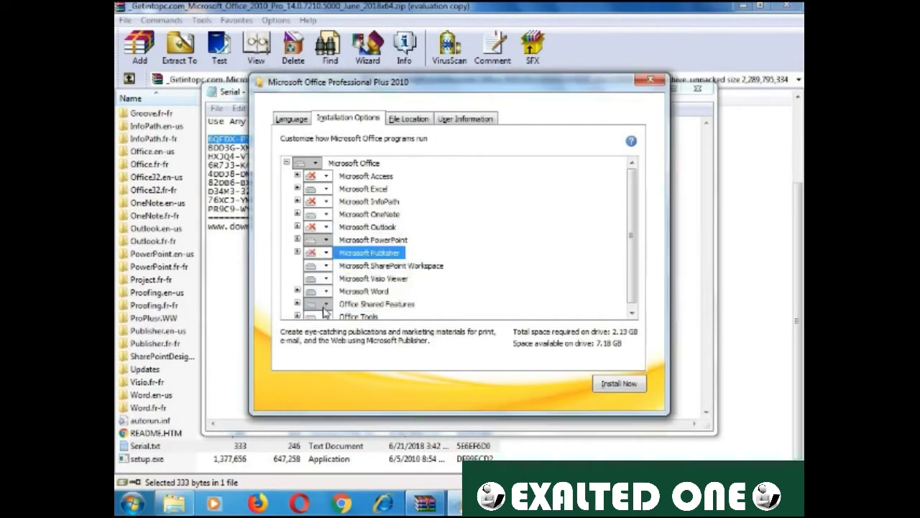
left_click(326, 265)
left_click(325, 317)
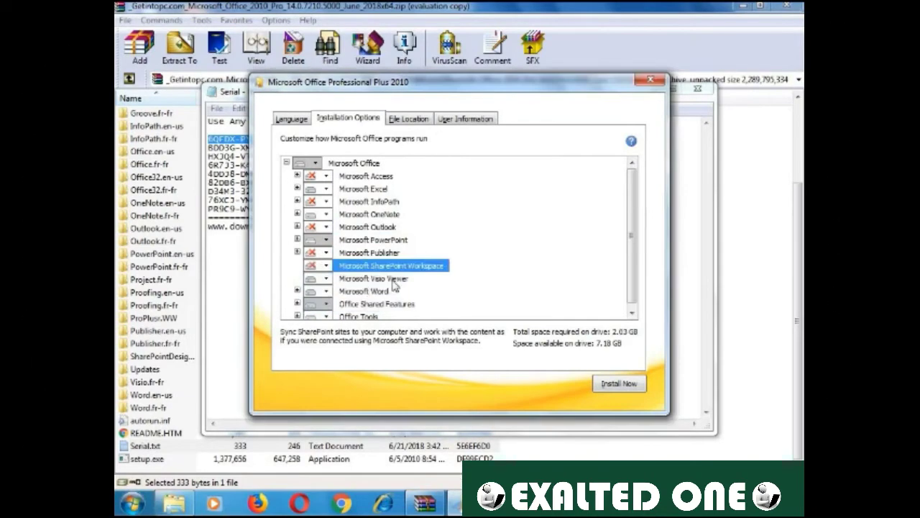
left_click(326, 278)
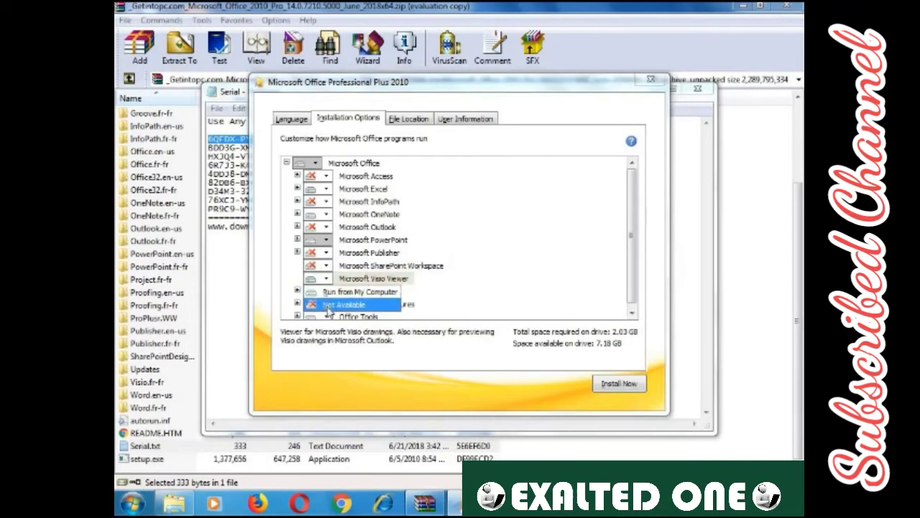
left_click(327, 307)
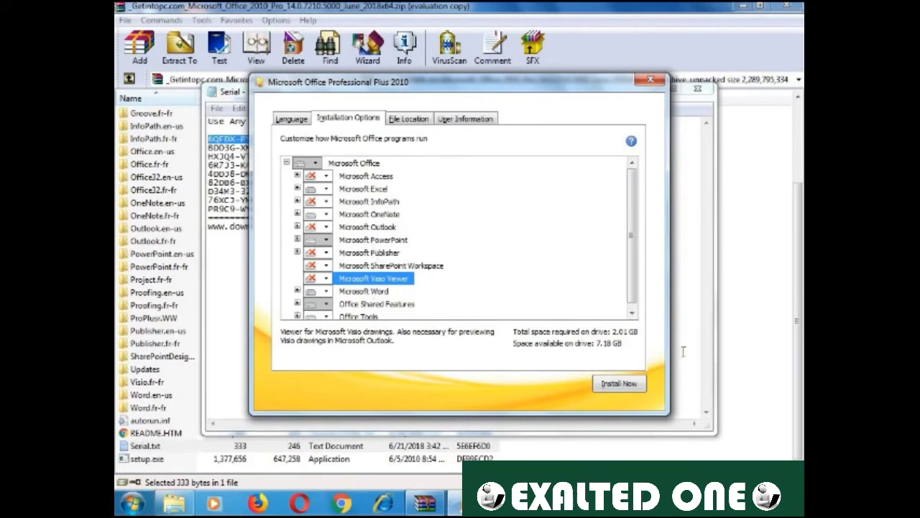
left_click(619, 384)
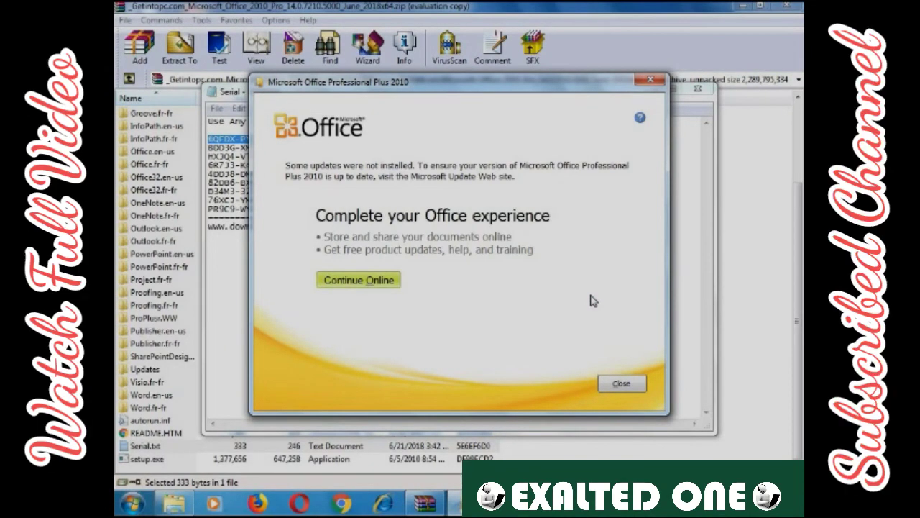
Close the completed Office setup, the Serial.txt file and the remaining archive and folder windows
left_click(622, 384)
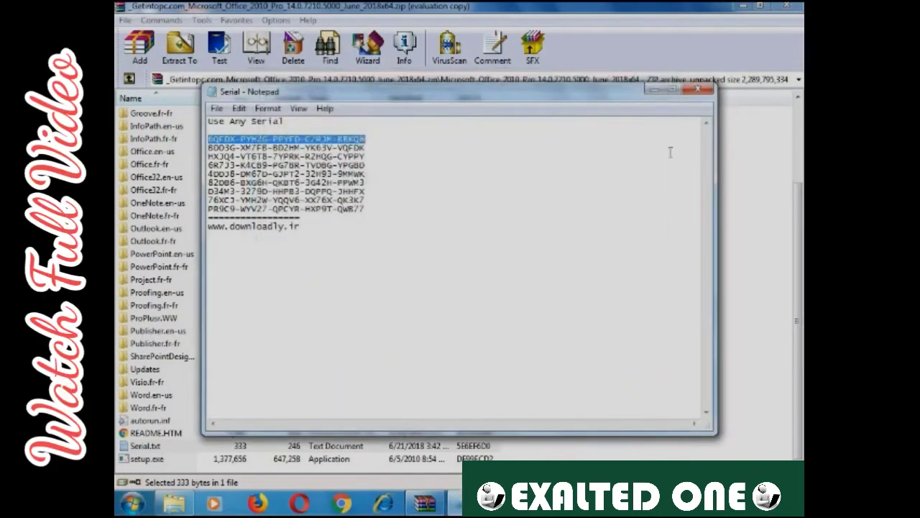
left_click(698, 89)
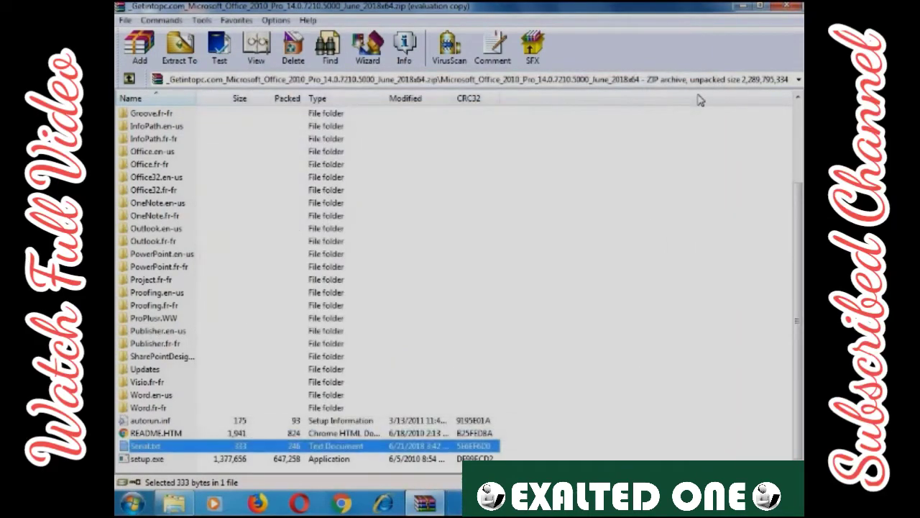
left_click(781, 14)
left_click(781, 15)
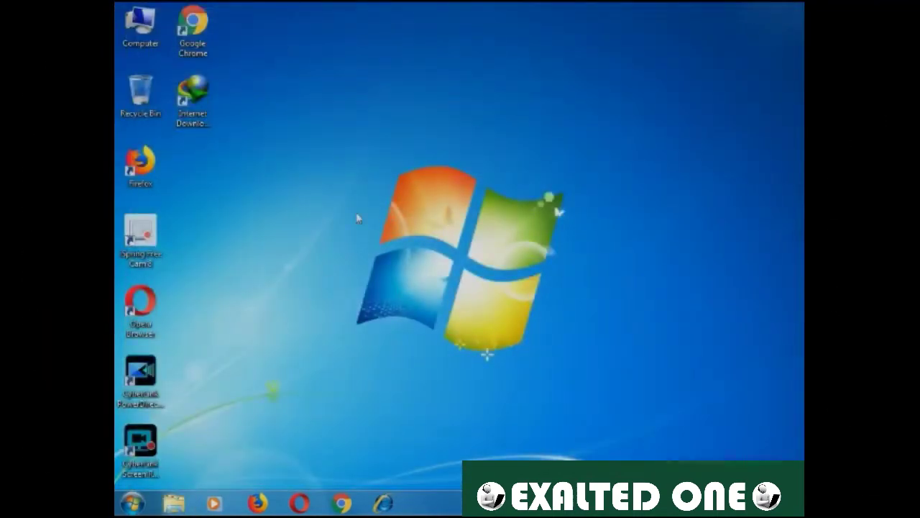
Launch Microsoft Word 2010 from the Microsoft Office group of the installed programs
left_click(133, 502)
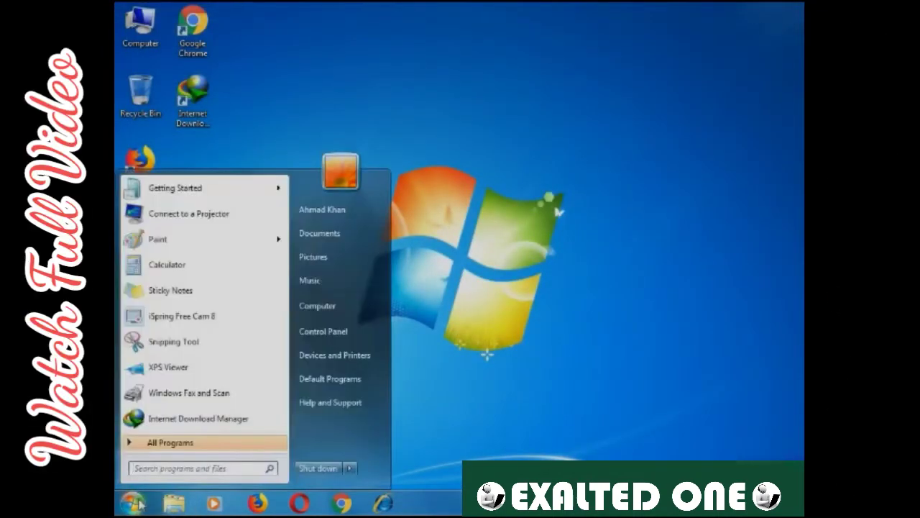
left_click(155, 443)
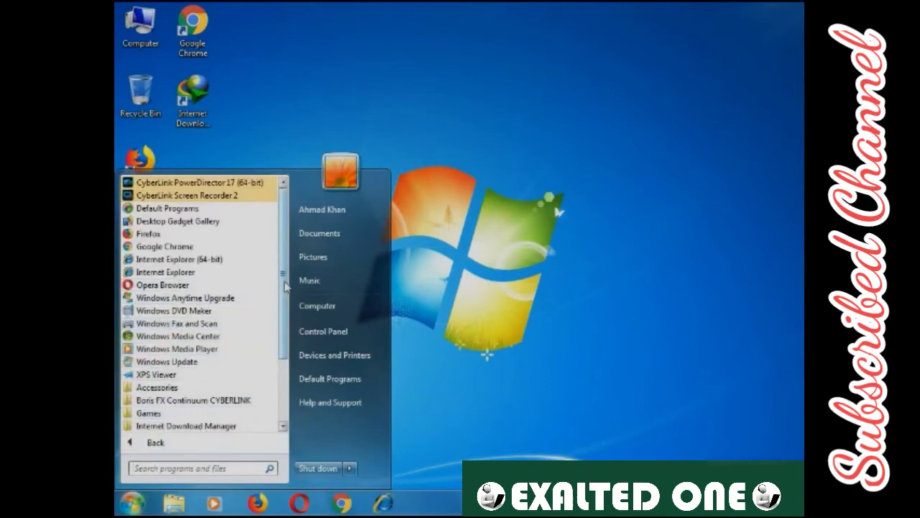
left_click_drag(285, 287, 293, 371)
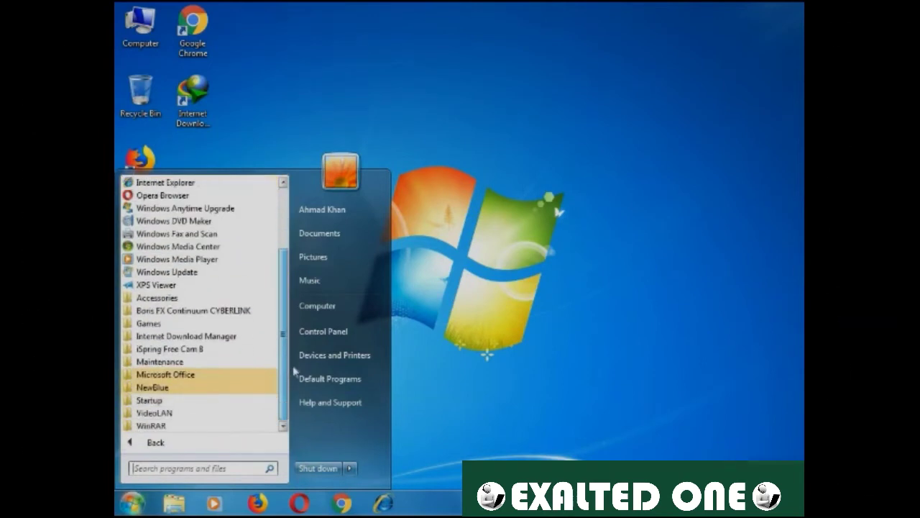
left_click(195, 376)
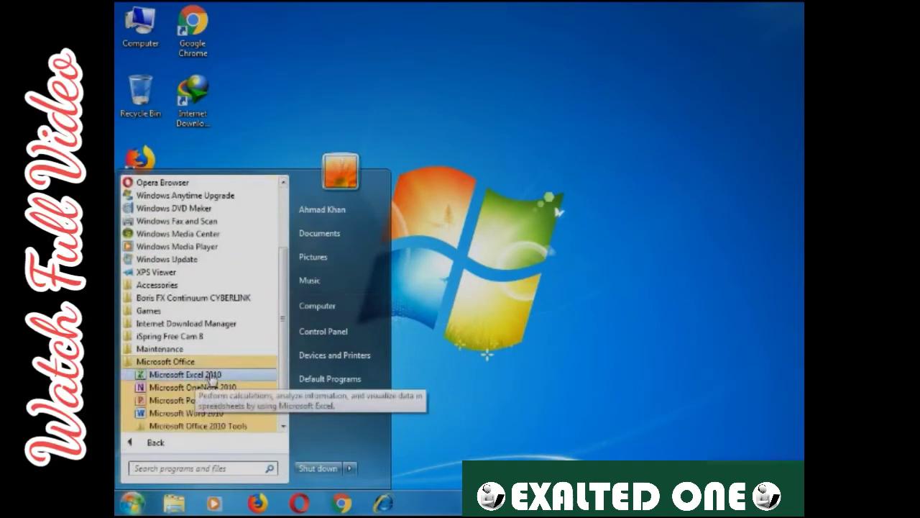
left_click(191, 415)
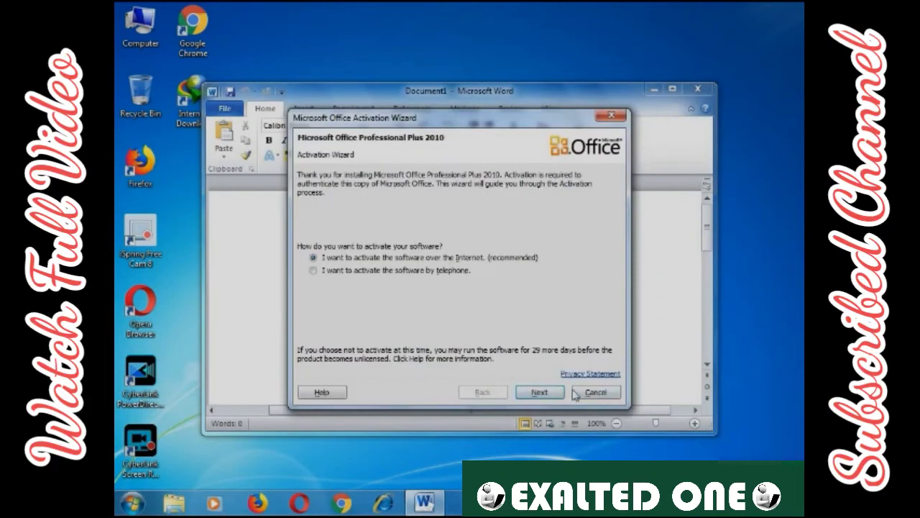
Cancel the Activation Wizard, choose Install Updates Only in the welcome dialog, and maximize the Word window
left_click(595, 391)
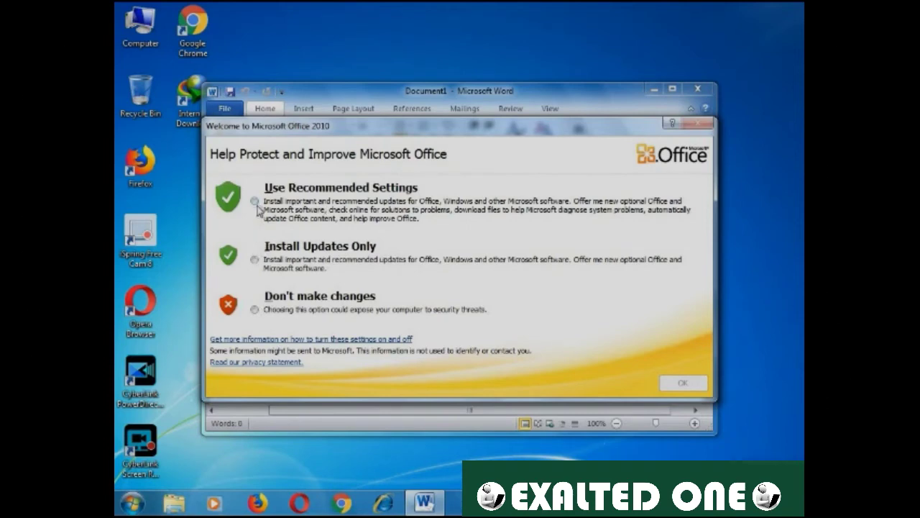
left_click(254, 260)
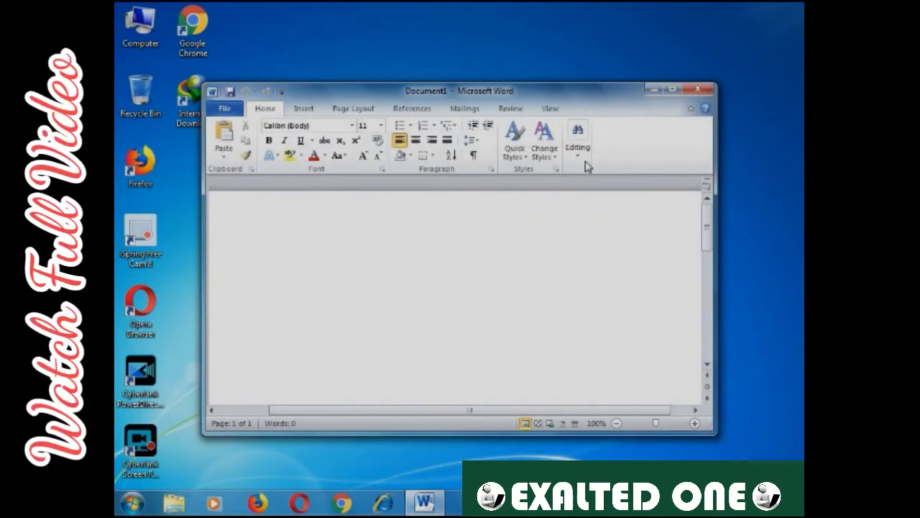
left_click(673, 91)
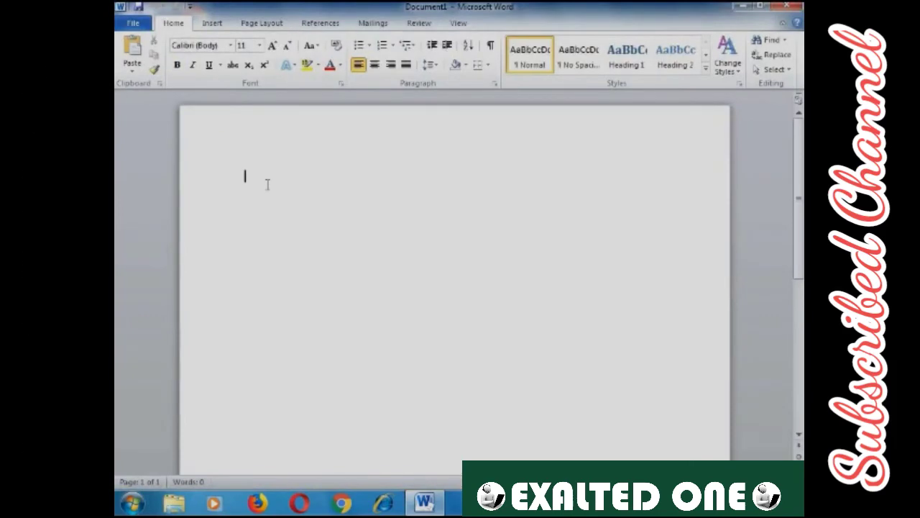
Write "Hi" in the blank document and close Word without saving the changes
type("h")
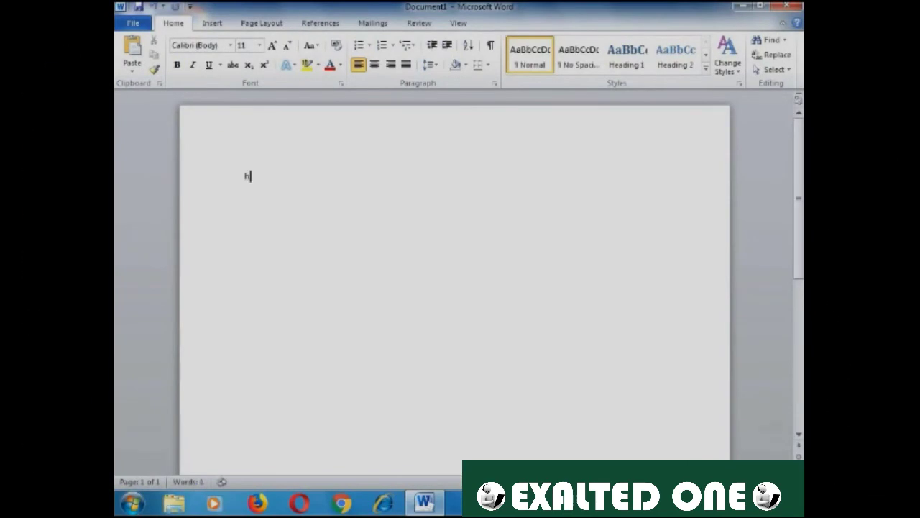
type("i")
key("BackSpace")
key("BackSpace")
type("Hi")
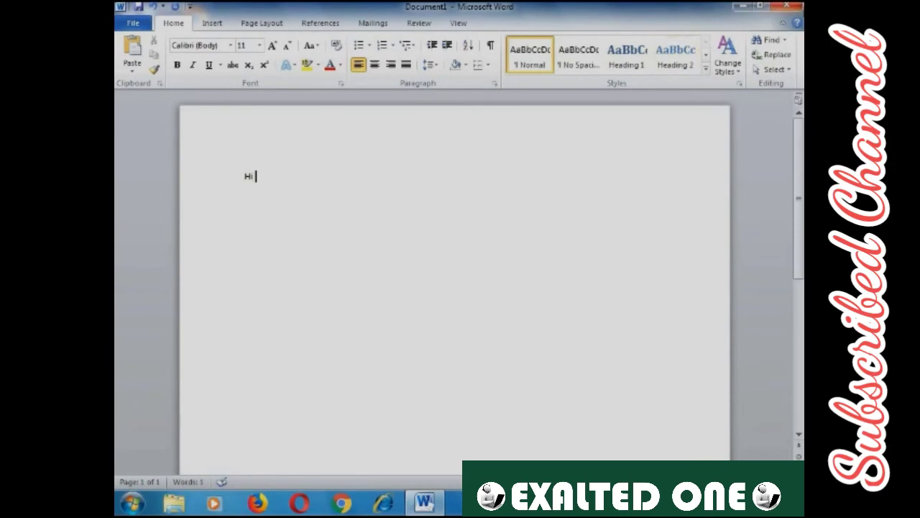
left_click(787, 6)
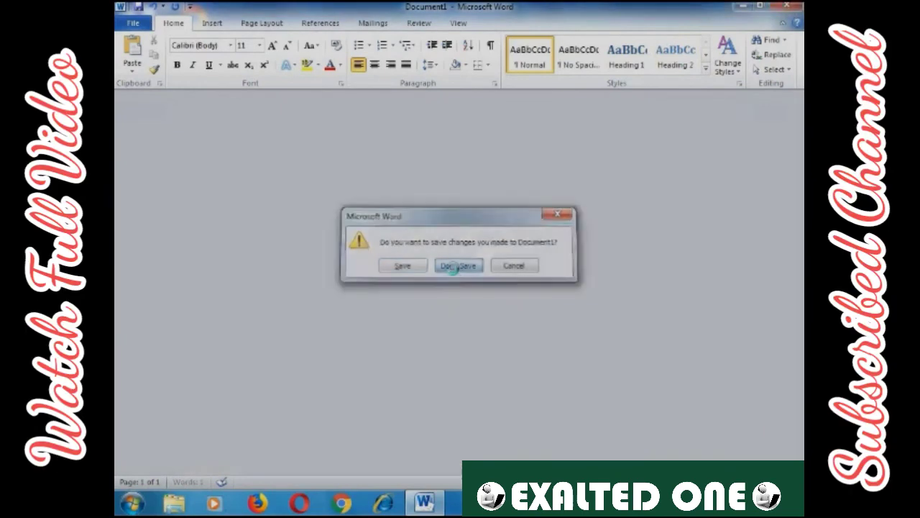
left_click(457, 266)
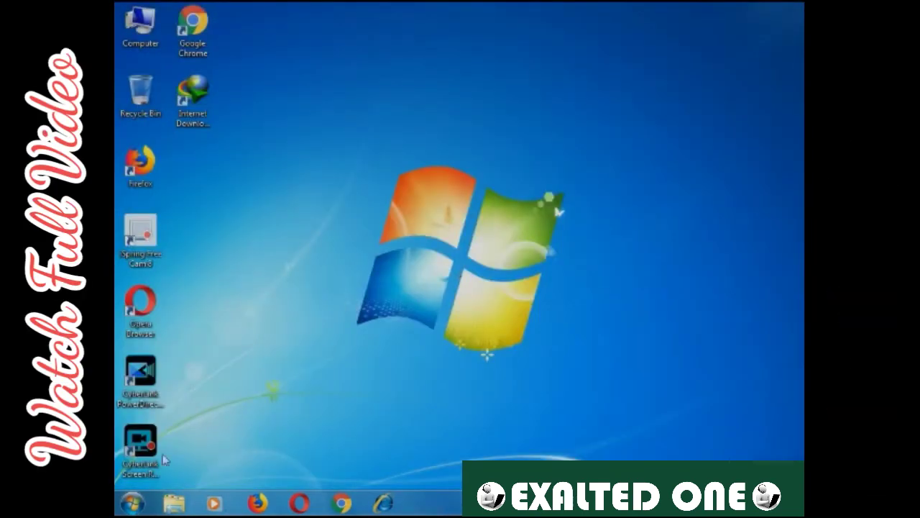
Display the list of all installed programs down to the Microsoft Office folder
left_click(132, 503)
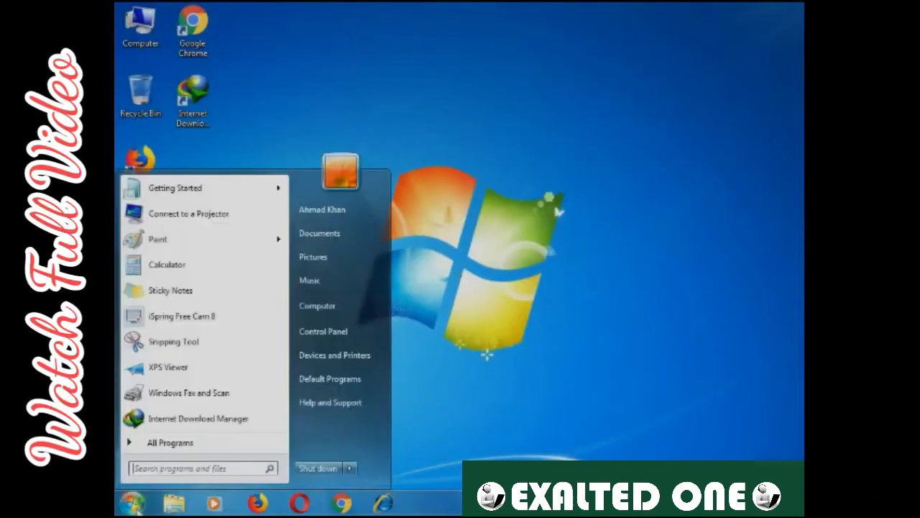
left_click(167, 444)
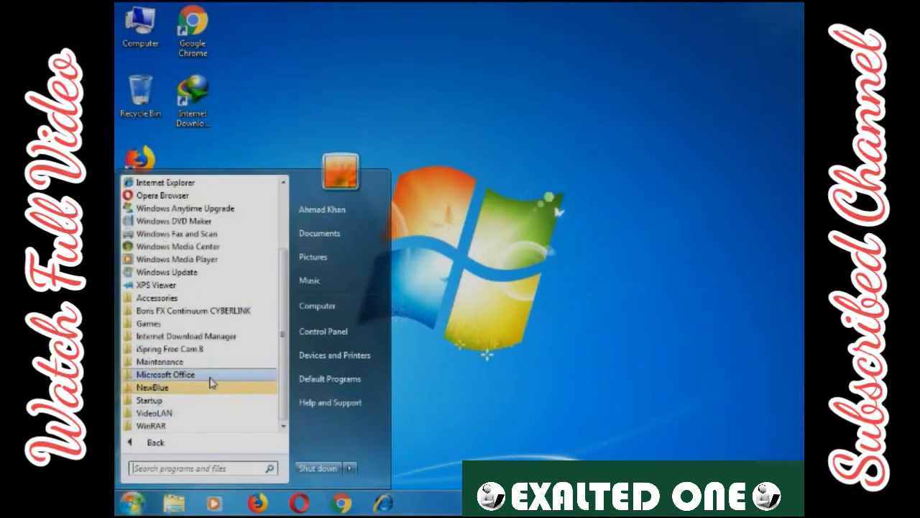